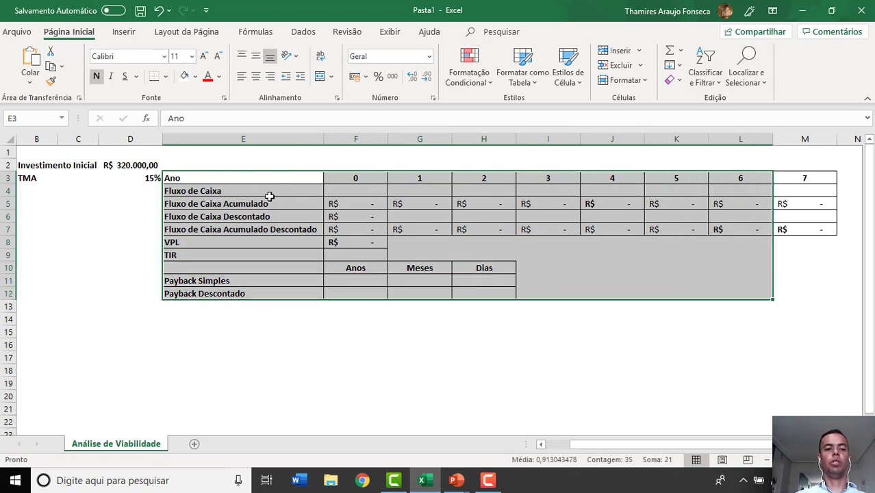
- Examine the row labels from Fluxo de Caixa down to Payback Descontado, plus the Investimento Inicial and TMA values
{"action": "left_click", "coordinate": [236, 192]}
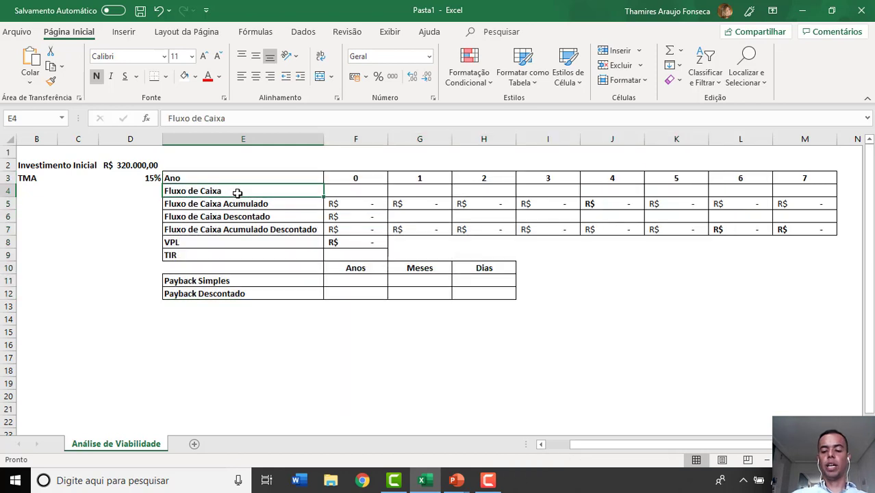
{"action": "key", "text": "Return"}
{"action": "key", "text": "Return"}
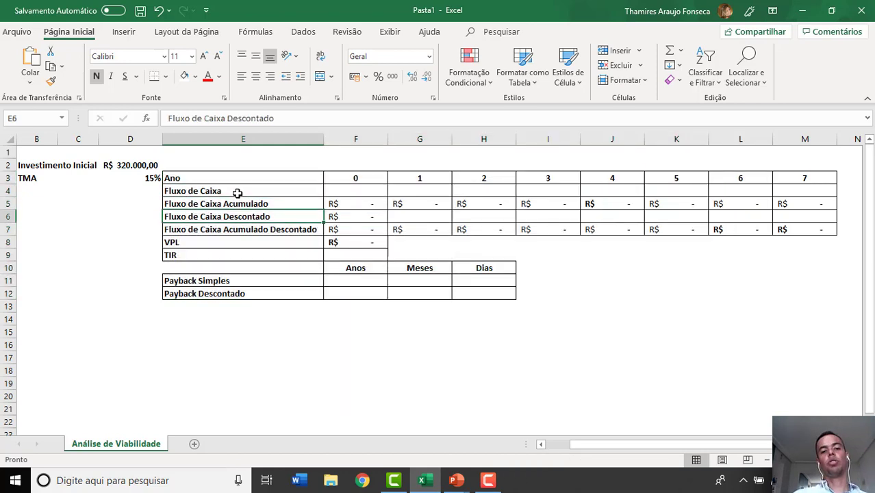
{"action": "key", "text": "Return"}
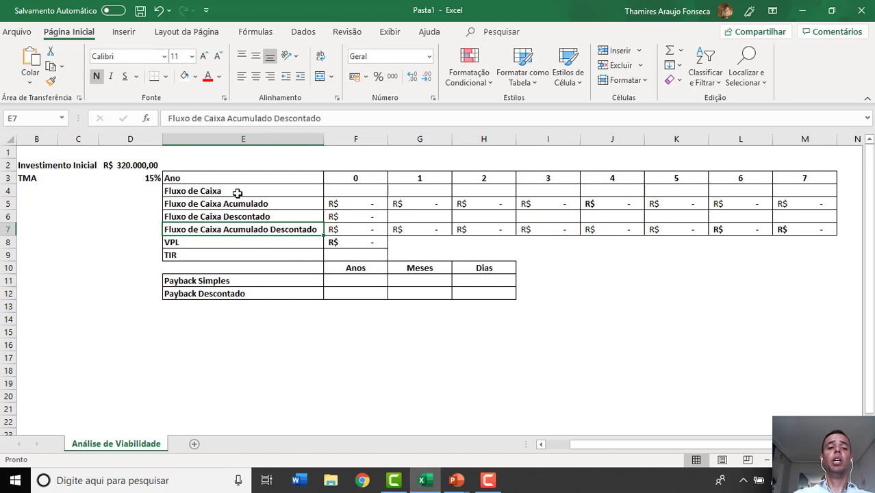
{"action": "key", "text": "Return"}
{"action": "key", "text": "Return"}
{"action": "key", "text": "Return"}
{"action": "key", "text": "Return"}
{"action": "key", "text": "Return"}
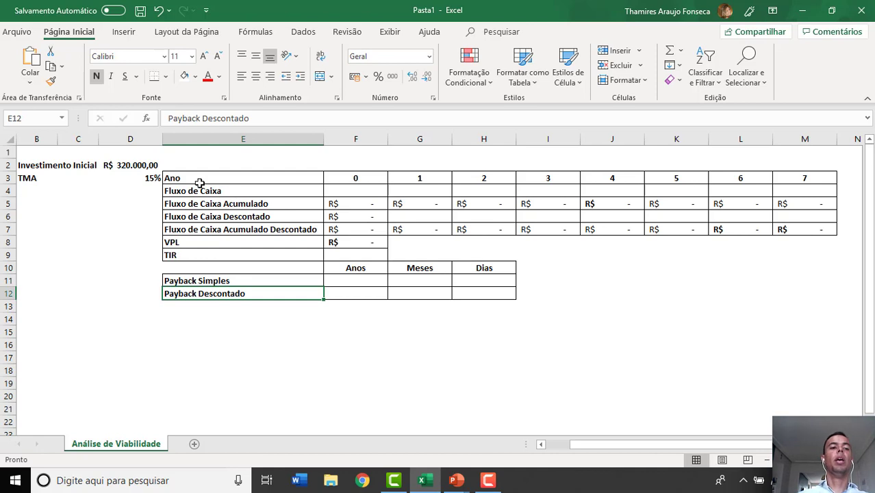
{"action": "left_click", "coordinate": [114, 165]}
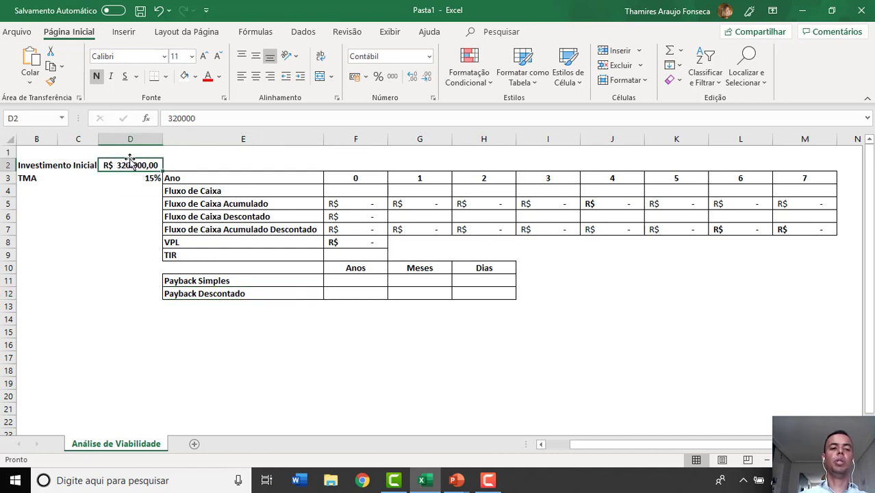
{"action": "left_click", "coordinate": [136, 176]}
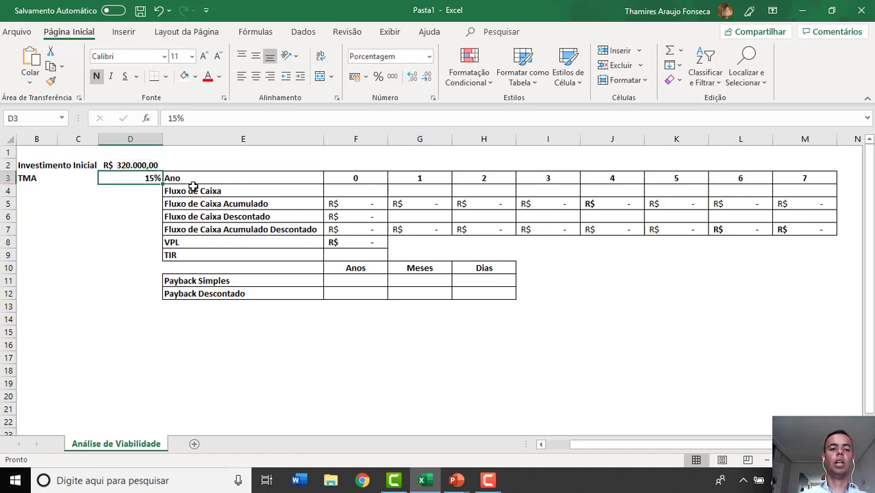
- Enter -320000 as the year 0 Fluxo de Caixa in F4 and check the year 0 values below it
{"action": "left_click", "coordinate": [351, 189]}
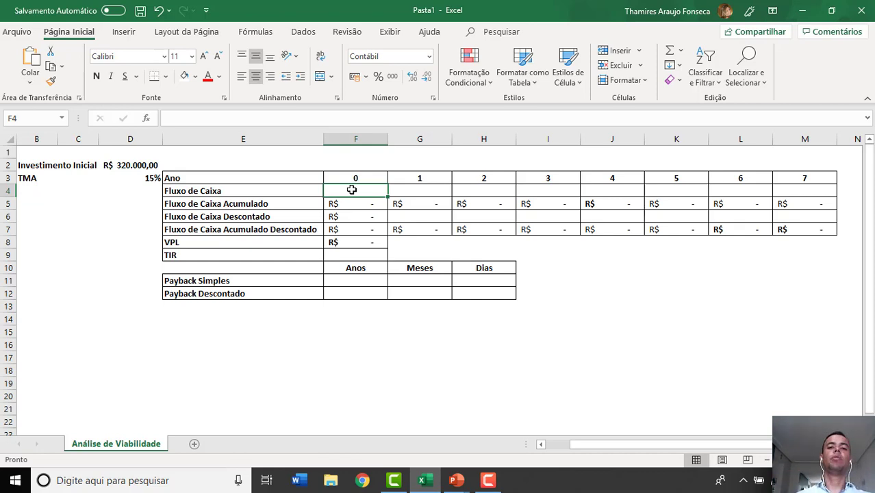
{"action": "type", "text": "-"}
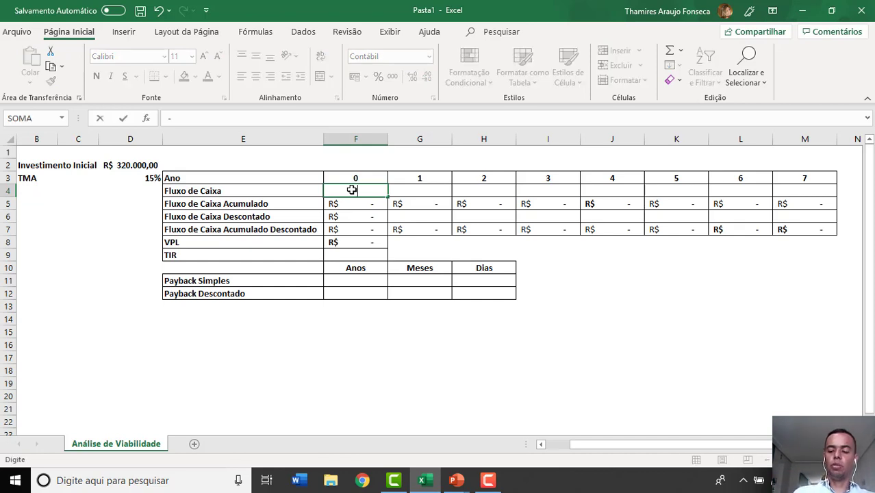
{"action": "type", "text": "R$ 320.000"}
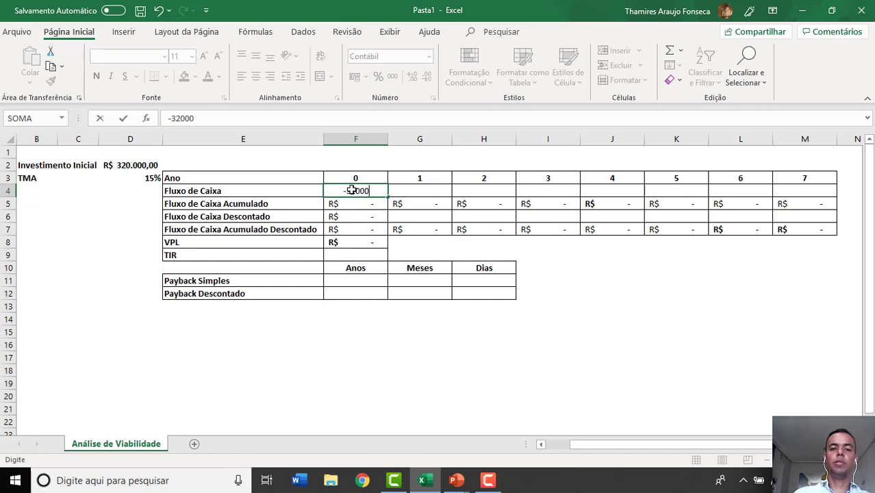
{"action": "key", "text": "Return"}
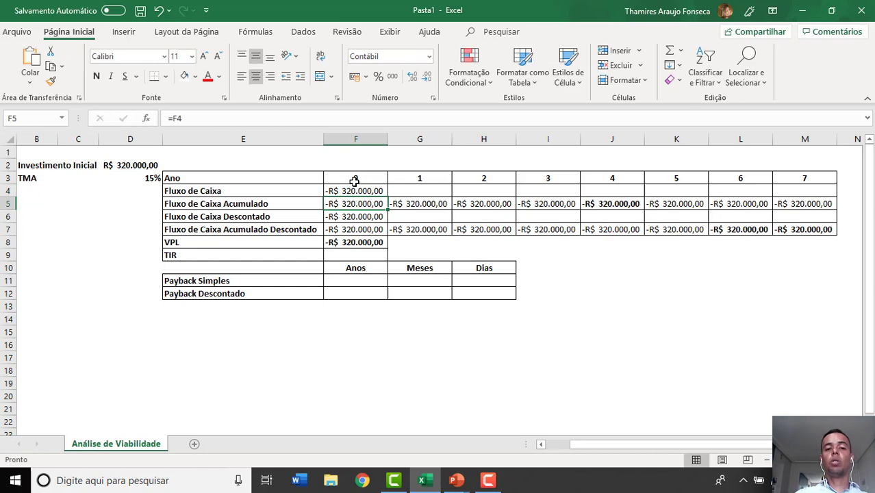
{"action": "left_click", "coordinate": [363, 189]}
{"action": "left_click_drag", "start_coordinate": [363, 190], "coordinate": [355, 228]}
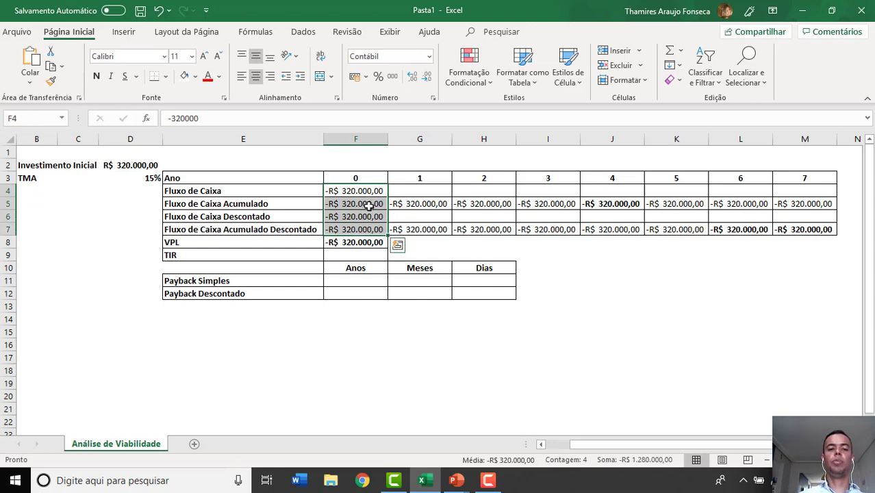
- Enter the Fluxo de Caixa values for years 1 to 3 in G4:I4 as 30000, 50000 and 70000
{"action": "left_click", "coordinate": [418, 191]}
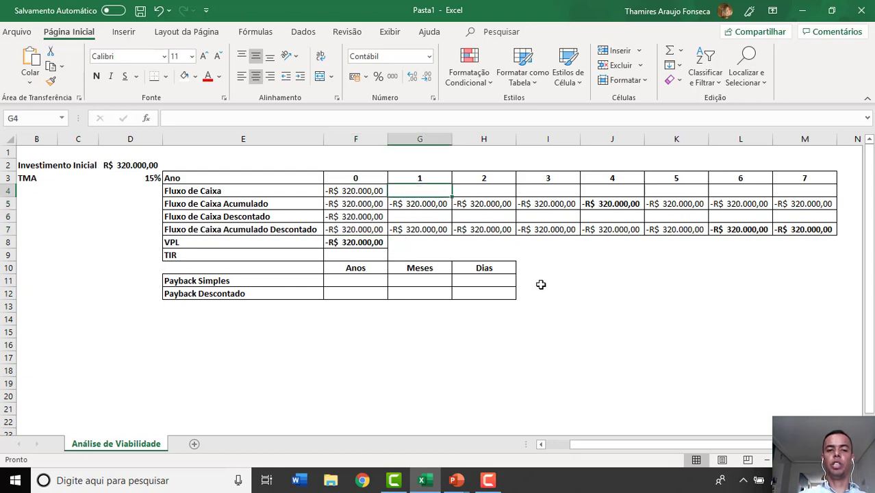
{"action": "type", "text": "3000"}
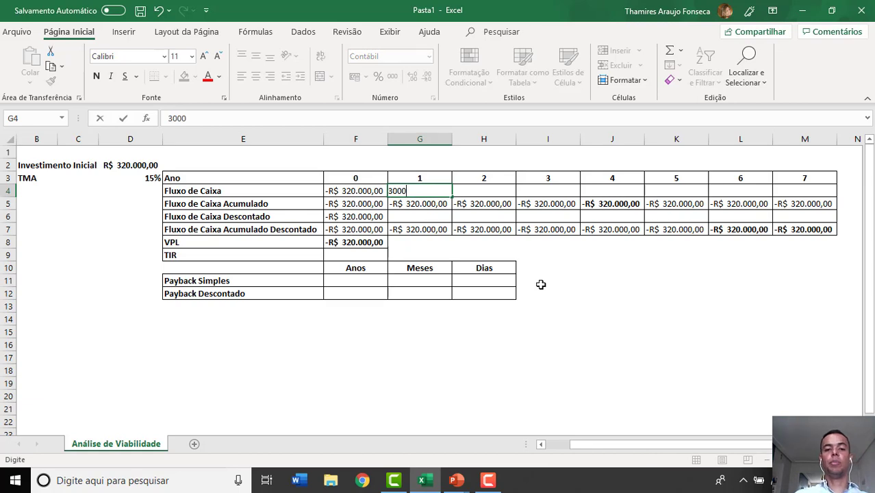
{"action": "type", "text": ".000"}
{"action": "key", "text": "Tab"}
{"action": "type", "text": "50000"}
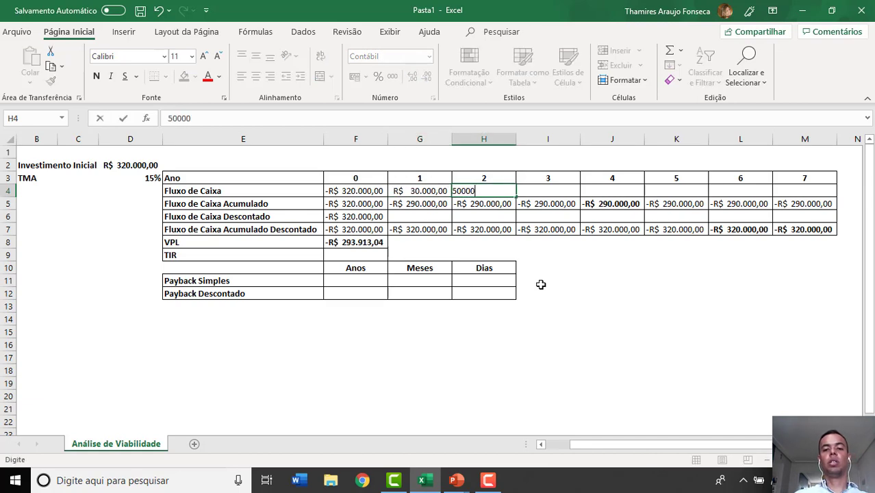
{"action": "key", "text": "ctrl+Return"}
{"action": "key", "text": "Tab"}
{"action": "type", "text": "70.00"}
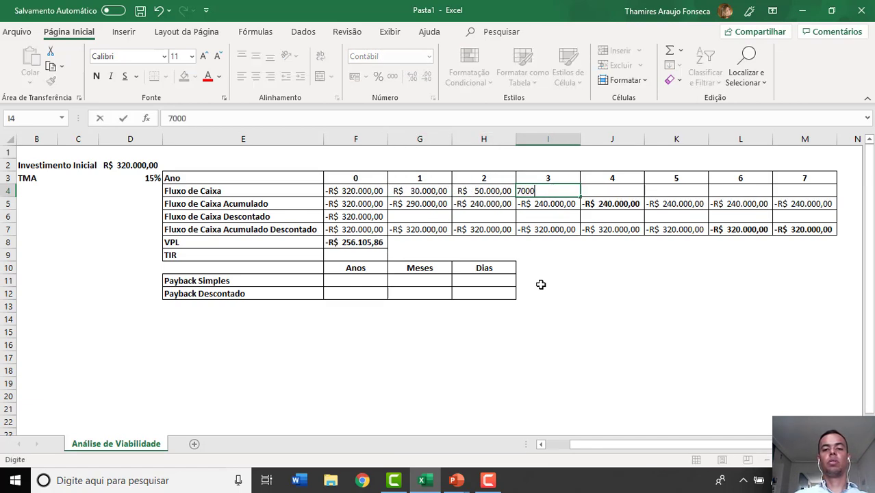
{"action": "type", "text": "0"}
{"action": "key", "text": "Tab"}
- Enter the Fluxo de Caixa values for years 4 to 6 in J4:L4 as 90000, 110000 and 130000
{"action": "type", "text": "90000"}
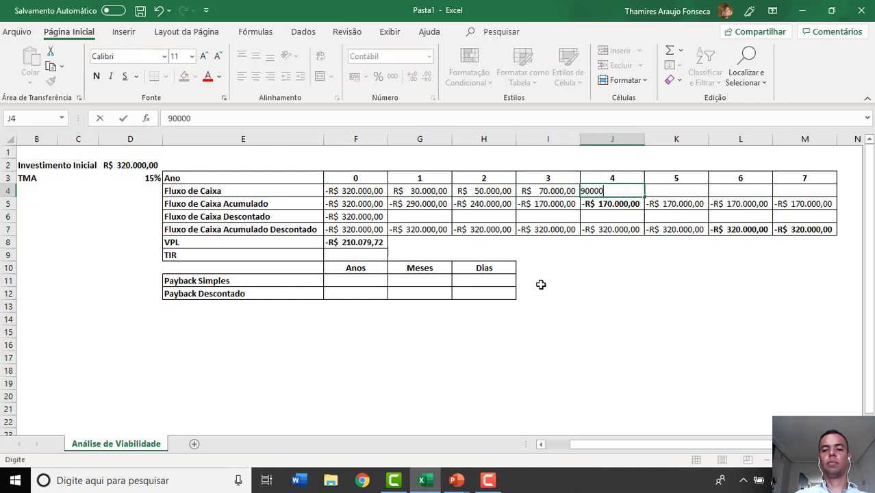
{"action": "key", "text": "Tab"}
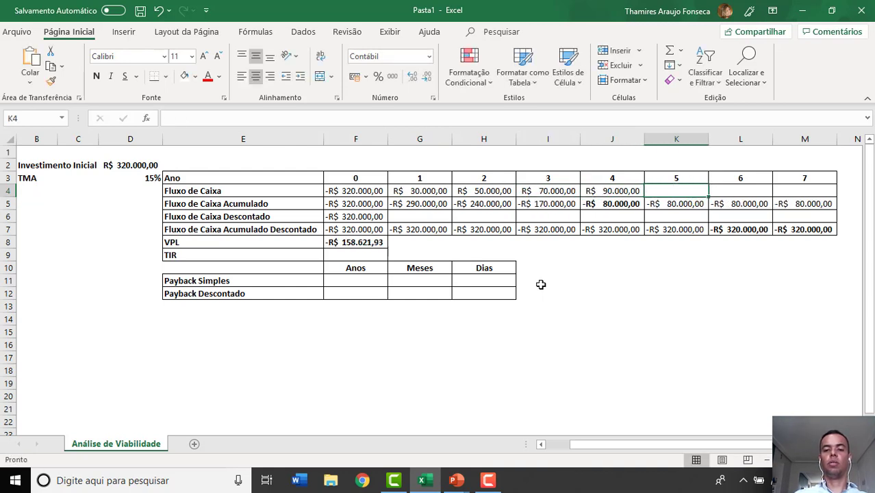
{"action": "type", "text": "110000"}
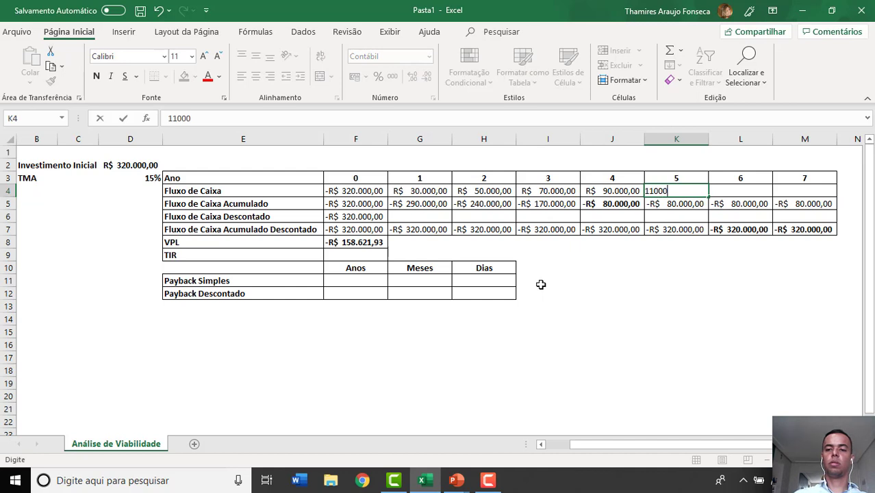
{"action": "key", "text": "Tab"}
{"action": "type", "text": "11"}
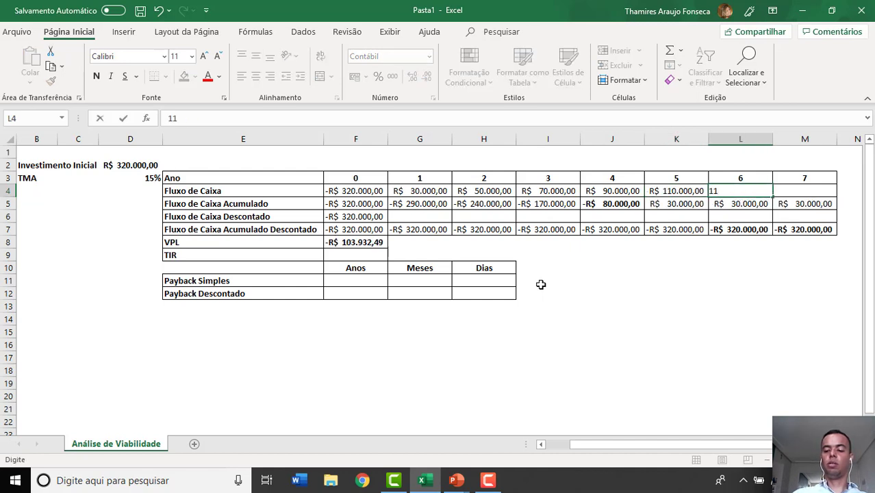
{"action": "key", "text": "BackSpace"}
{"action": "type", "text": "30.000"}
{"action": "key", "text": "Return"}
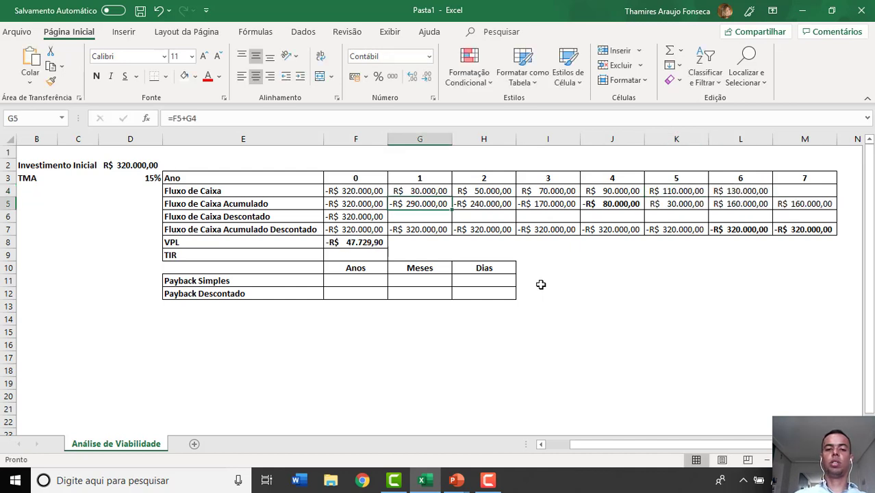
- Clear the existing formulas from G5:M7 and from the VPL cell F8
{"action": "left_click_drag", "start_coordinate": [414, 203], "coordinate": [783, 229]}
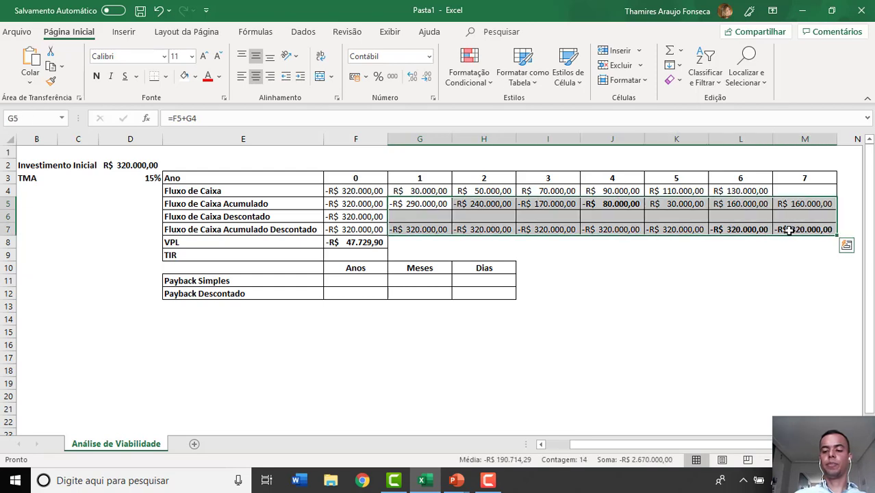
{"action": "key", "text": "Delete"}
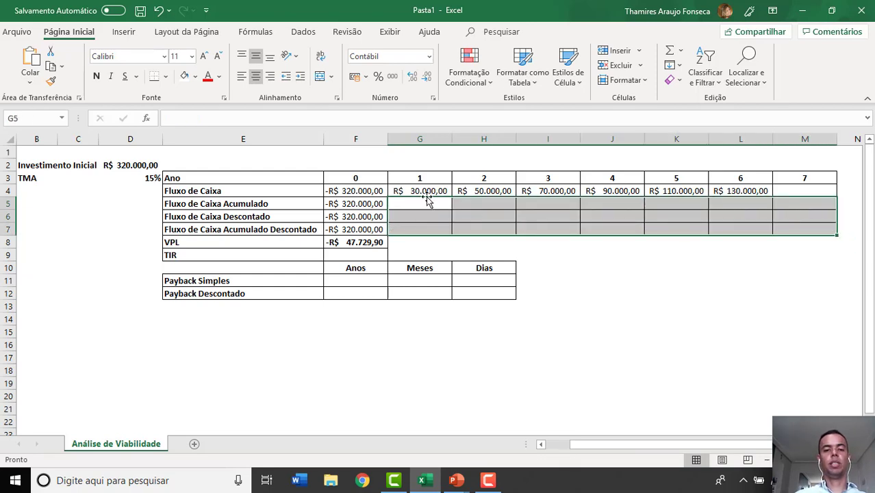
{"action": "left_click", "coordinate": [377, 242]}
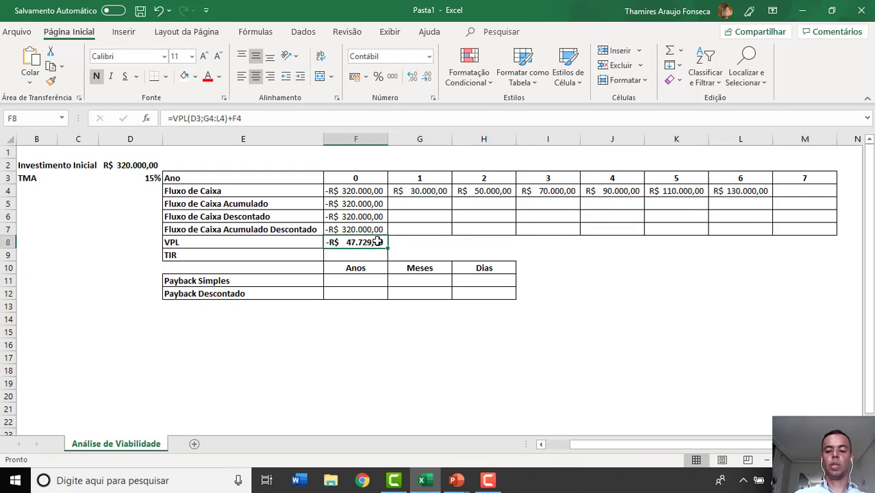
{"action": "key", "text": "Delete"}
- Calculate the year 1 Fluxo de Caixa Acumulado in G5 with the formula =F5+G4
{"action": "left_click", "coordinate": [420, 206]}
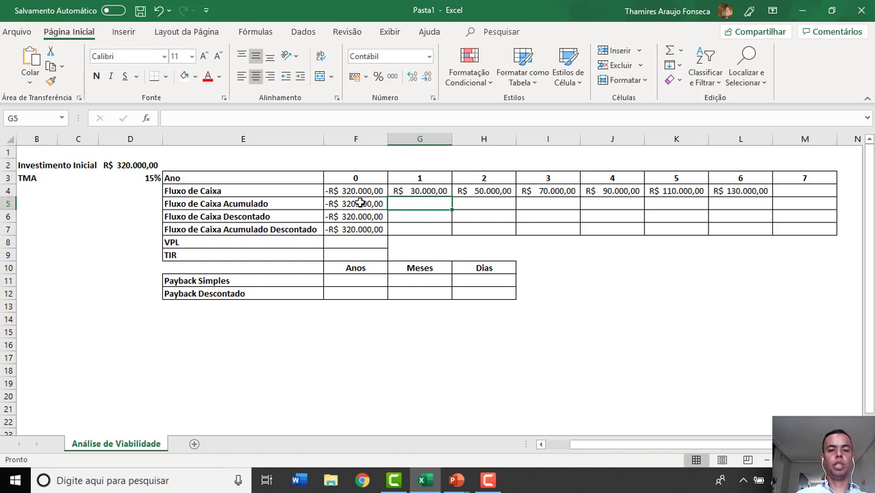
{"action": "left_click", "coordinate": [416, 193]}
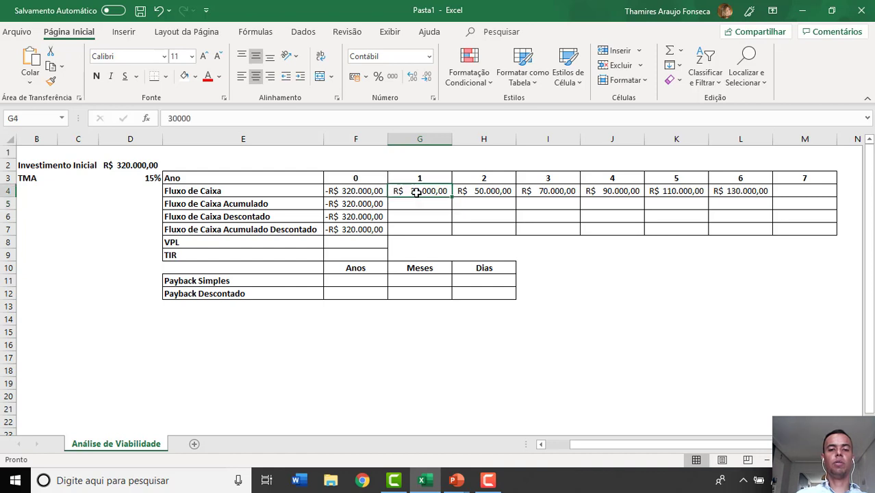
{"action": "left_click", "coordinate": [420, 200]}
{"action": "type", "text": "="}
{"action": "key", "text": "Left"}
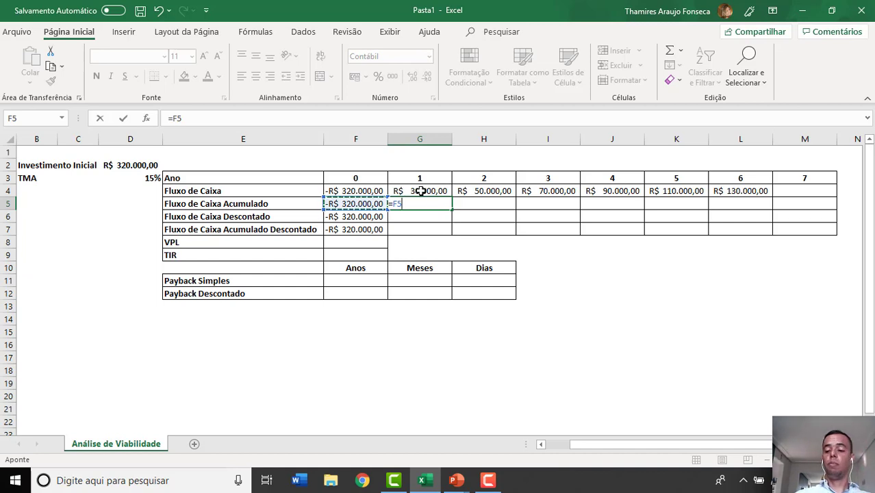
{"action": "type", "text": "+"}
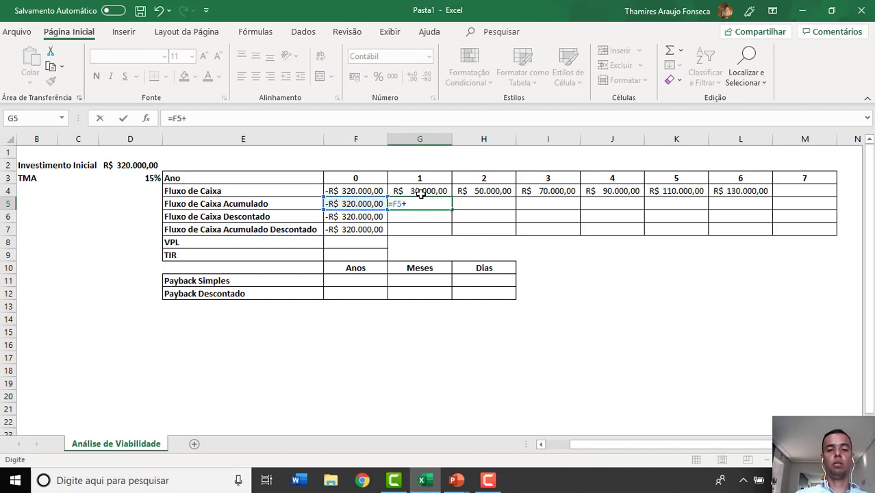
{"action": "left_click", "coordinate": [421, 195]}
{"action": "key", "text": "Tab"}
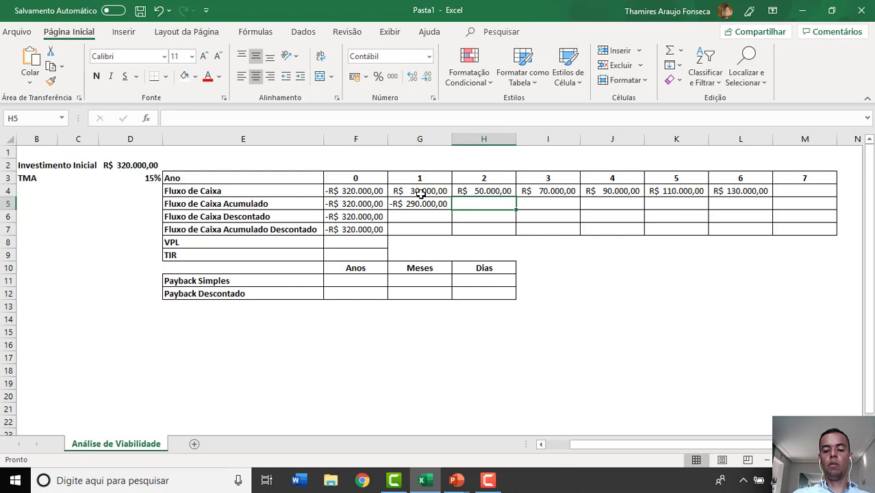
- Calculate the year 2 Fluxo de Caixa Acumulado in H5 with the formula =G5+H4
{"action": "type", "text": "="}
{"action": "left_click", "coordinate": [422, 203]}
{"action": "type", "text": "+"}
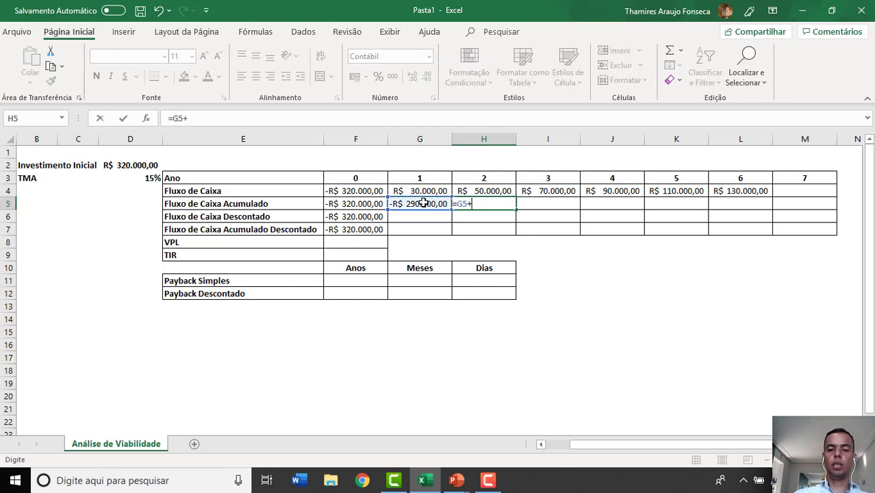
{"action": "left_click", "coordinate": [473, 191]}
{"action": "key", "text": "Tab"}
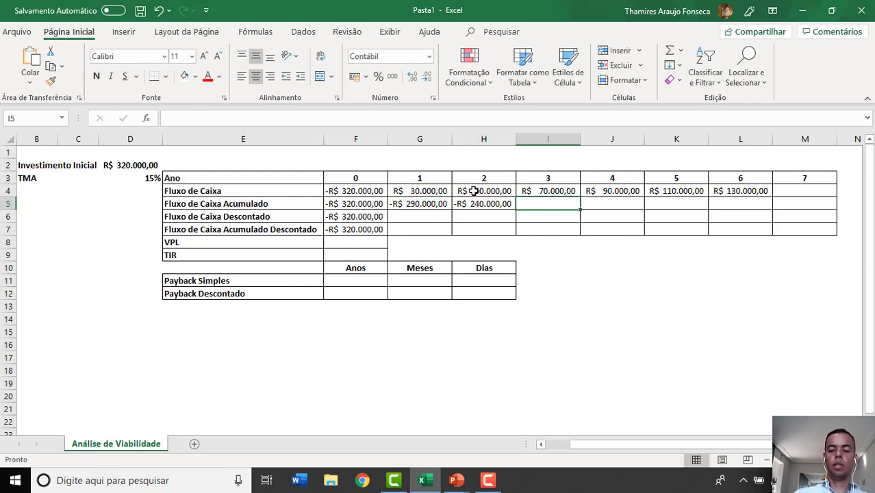
- Calculate the year 3 Fluxo de Caixa Acumulado in I5 with the formula =H5+I4
{"action": "type", "text": "="}
{"action": "left_click", "coordinate": [485, 202]}
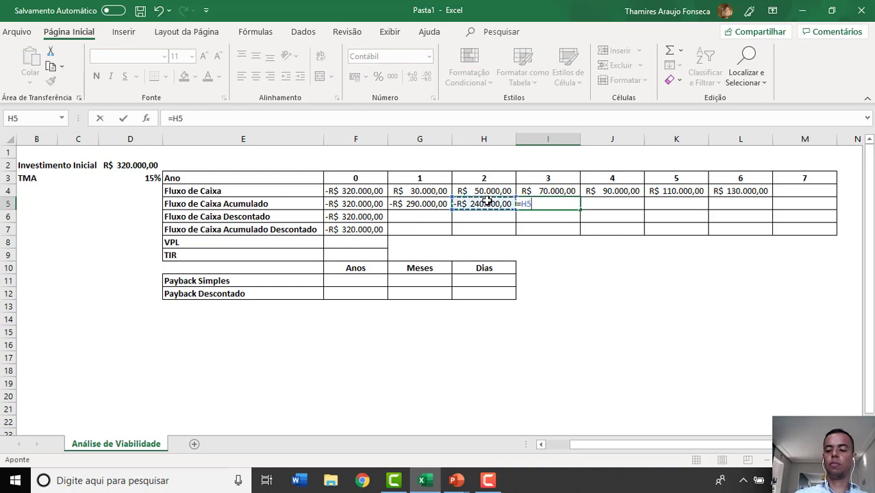
{"action": "type", "text": "+"}
{"action": "left_click", "coordinate": [571, 191]}
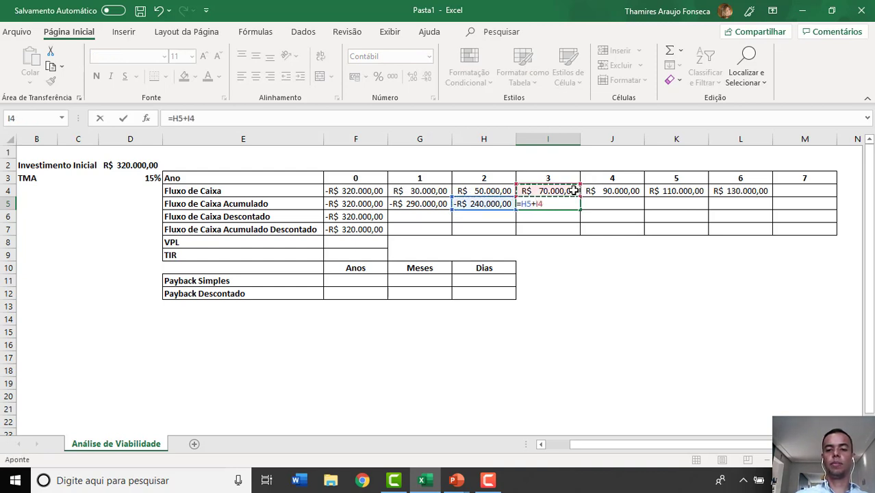
{"action": "key", "text": "Tab"}
- Calculate the year 4 Fluxo de Caixa Acumulado in J5 with the formula =I5+J4
{"action": "type", "text": "="}
{"action": "left_click", "coordinate": [562, 205]}
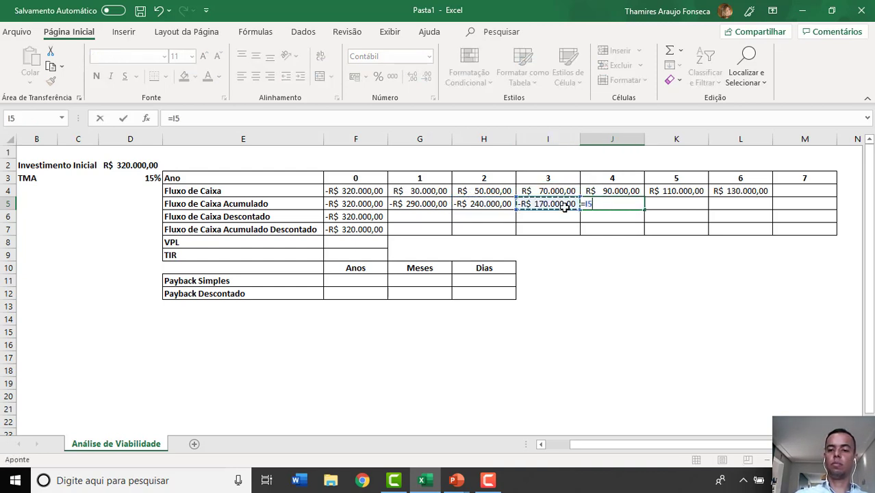
{"action": "type", "text": "+"}
{"action": "left_click", "coordinate": [607, 192]}
{"action": "key", "text": "Tab"}
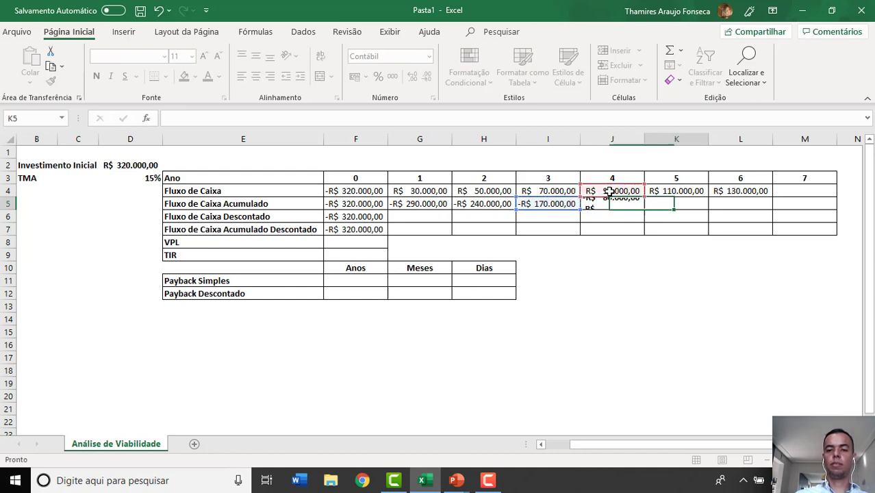
- Calculate the year 5 Fluxo de Caixa Acumulado in K5 with the formula =J5+K4
{"action": "type", "text": "="}
{"action": "left_click", "coordinate": [614, 204]}
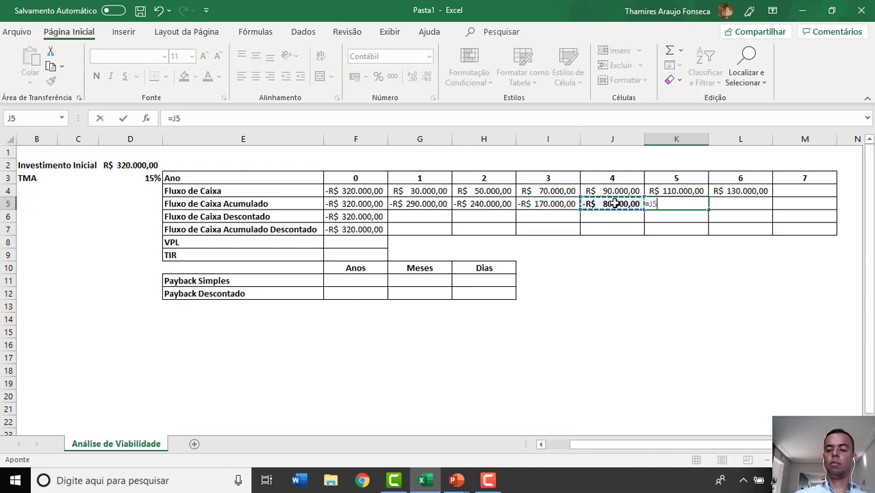
{"action": "type", "text": "+"}
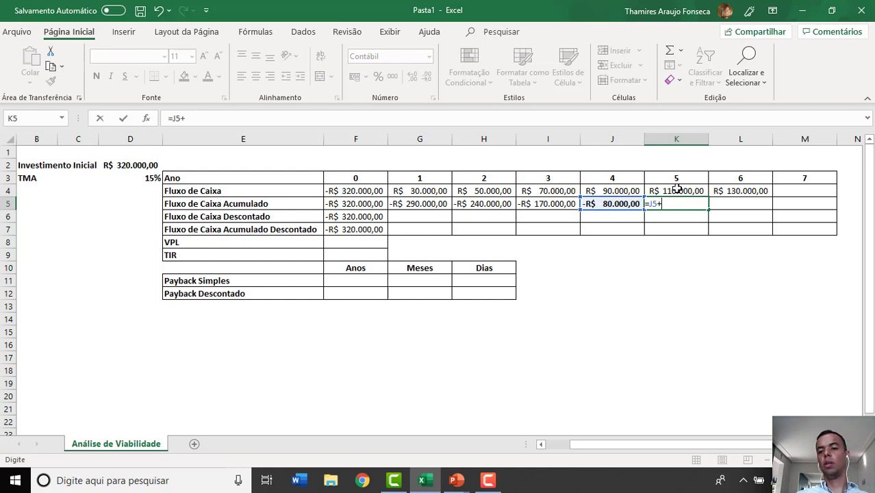
{"action": "left_click", "coordinate": [676, 190]}
{"action": "key", "text": "Tab"}
- Calculate the year 6 Fluxo de Caixa Acumulado in L5 with the formula =K5+L4
{"action": "type", "text": "="}
{"action": "key", "text": "Left"}
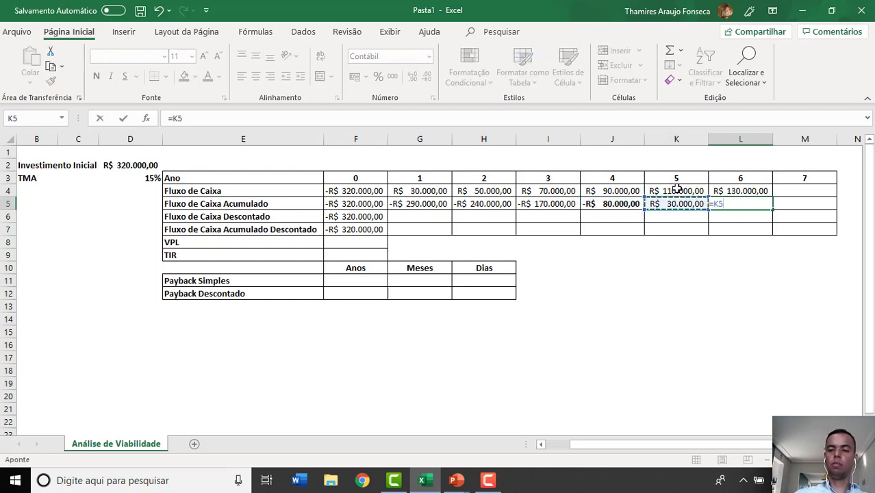
{"action": "type", "text": "+"}
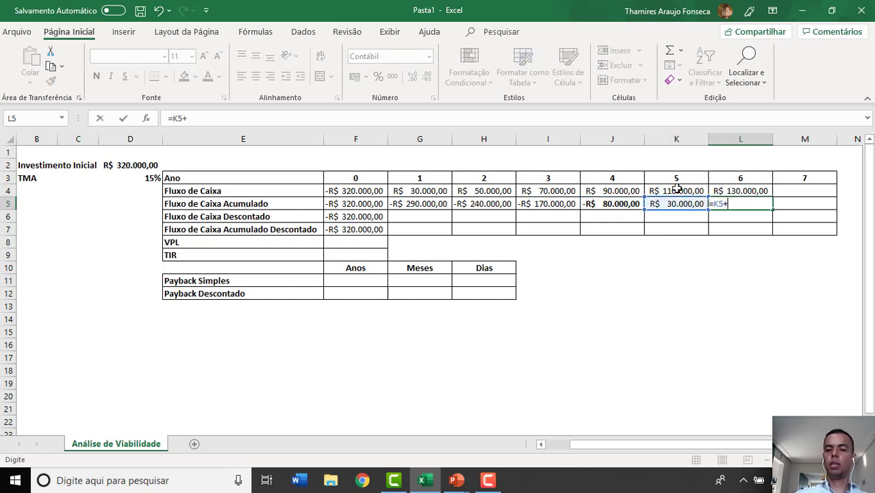
{"action": "left_click", "coordinate": [729, 194]}
{"action": "key", "text": "Return"}
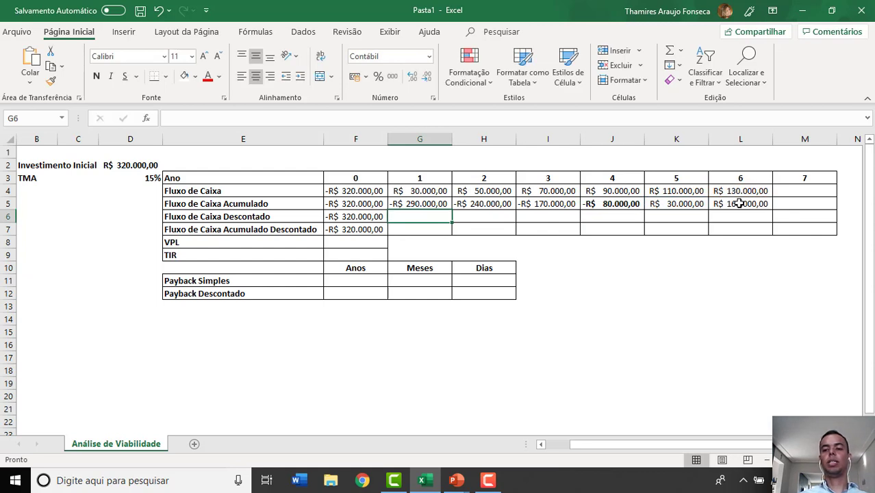
- Enter 4 as the Anos value of Payback Simples in F11
{"action": "left_click_drag", "start_coordinate": [735, 200], "coordinate": [260, 190]}
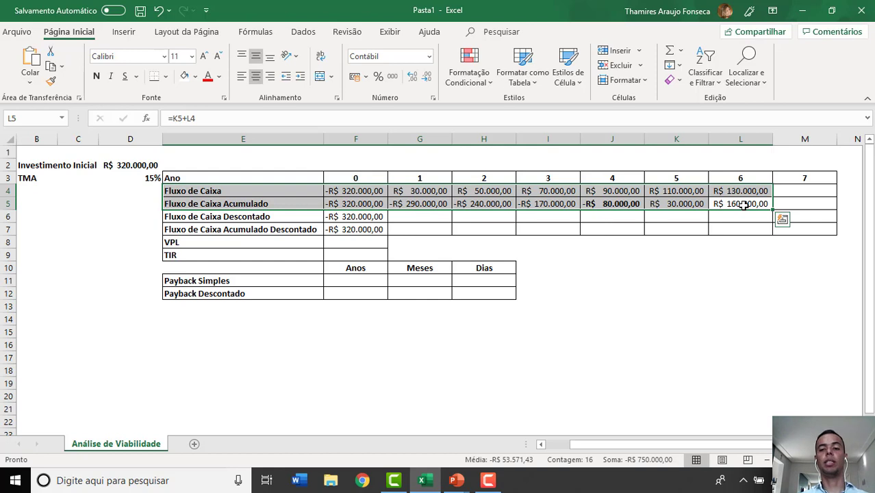
{"action": "left_click", "coordinate": [616, 140]}
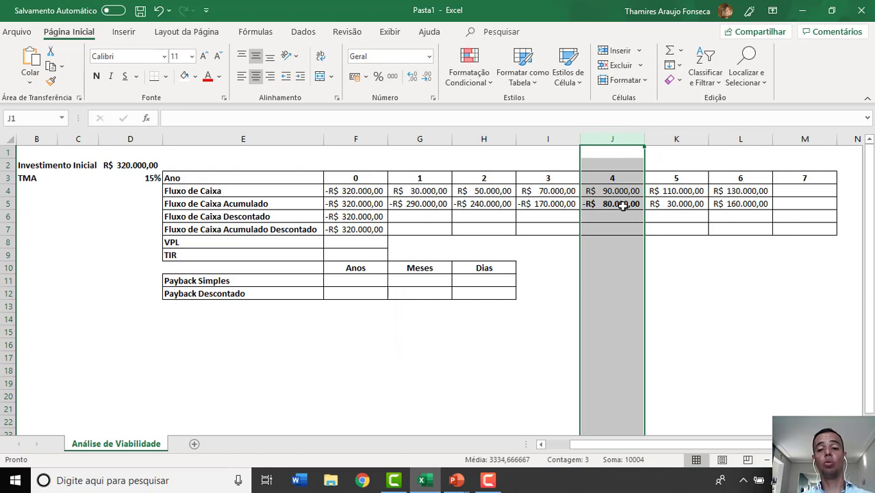
{"action": "left_click", "coordinate": [370, 282]}
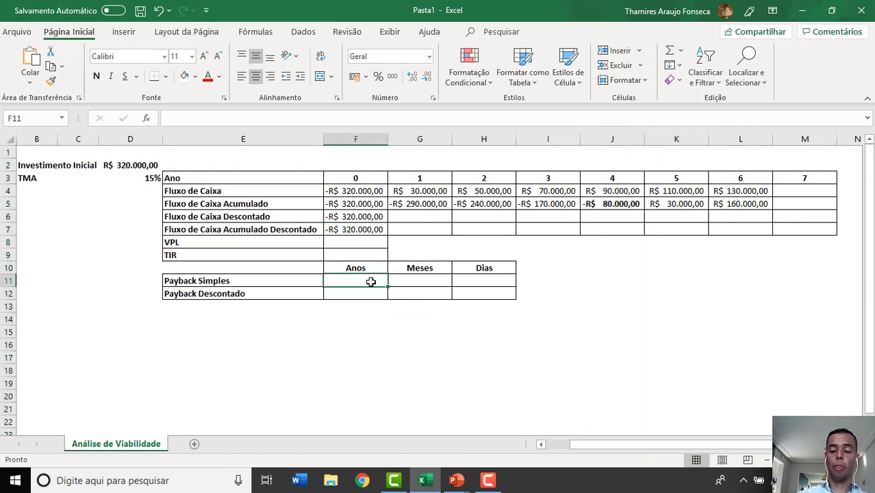
{"action": "type", "text": "4"}
{"action": "key", "text": "Tab"}
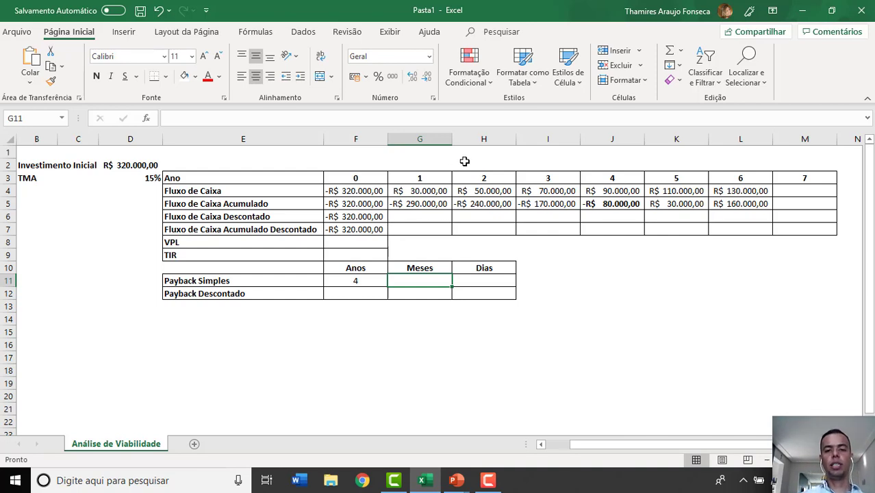
{"action": "left_click", "coordinate": [431, 189]}
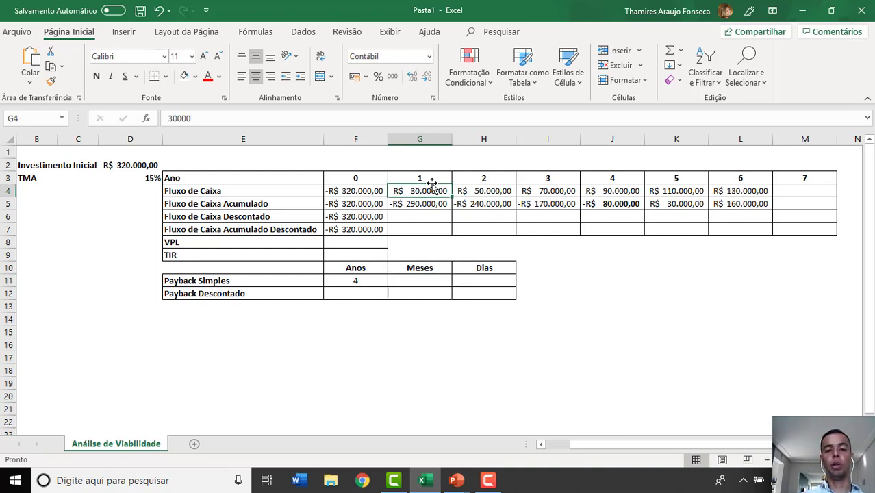
{"action": "left_click", "coordinate": [432, 176]}
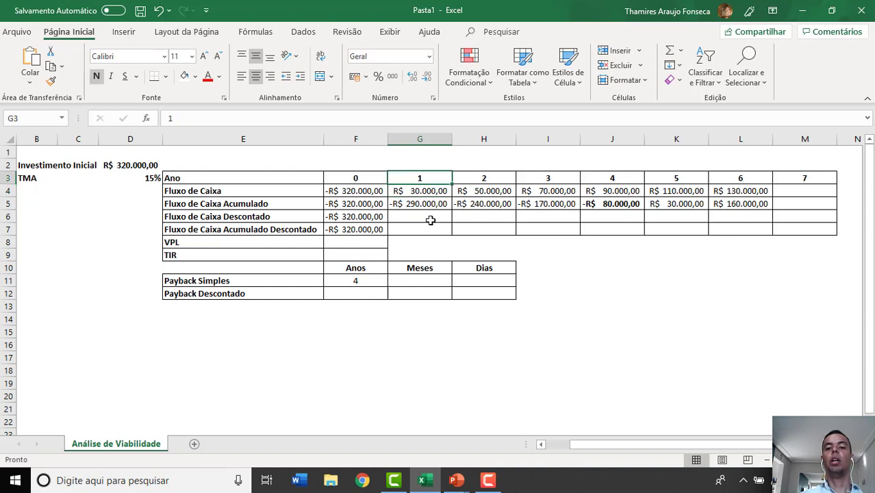
{"action": "left_click", "coordinate": [487, 190]}
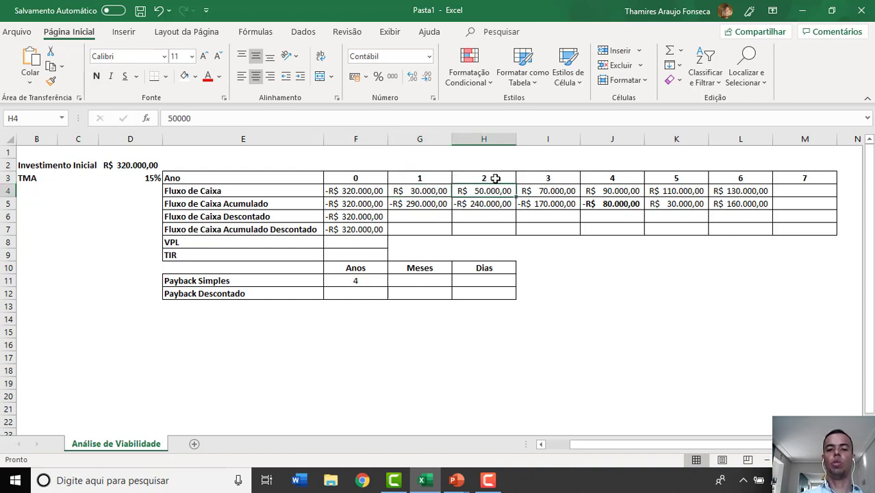
{"action": "left_click", "coordinate": [494, 178]}
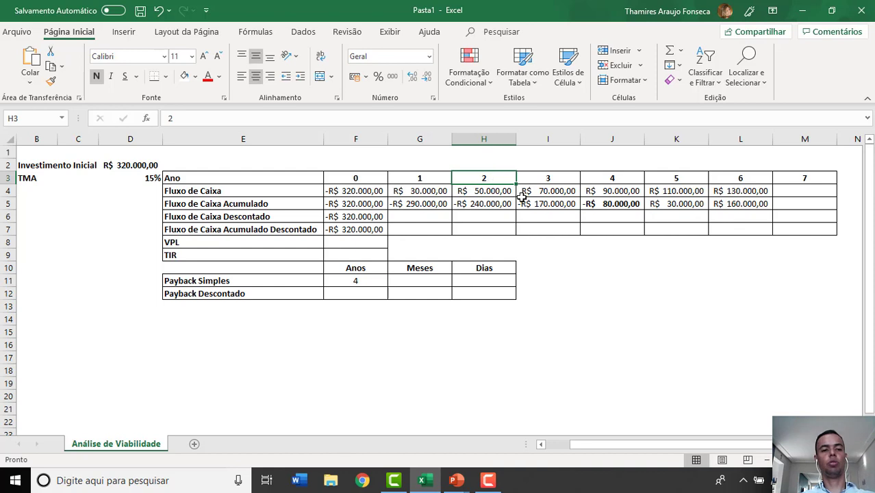
{"action": "left_click", "coordinate": [138, 177]}
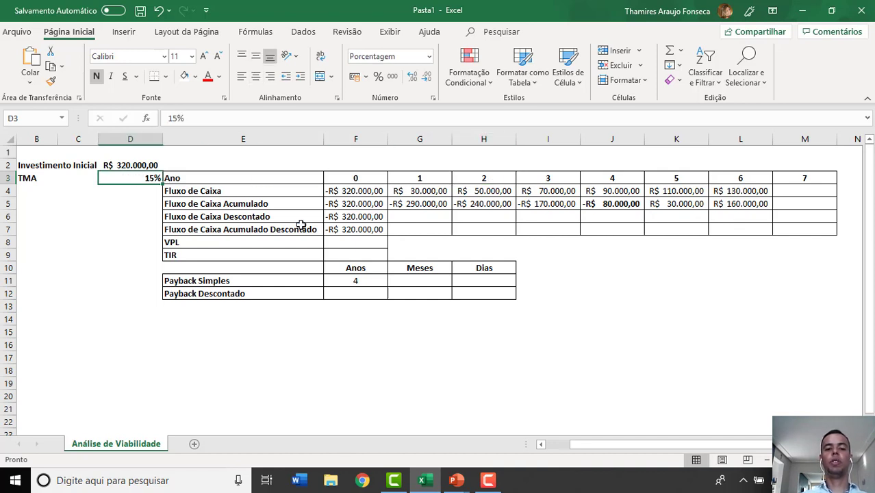
- Calculate the year 1 Fluxo de Caixa Descontado in G6 with the formula =-VP(D3;G3;;G4)
{"action": "left_click", "coordinate": [437, 216]}
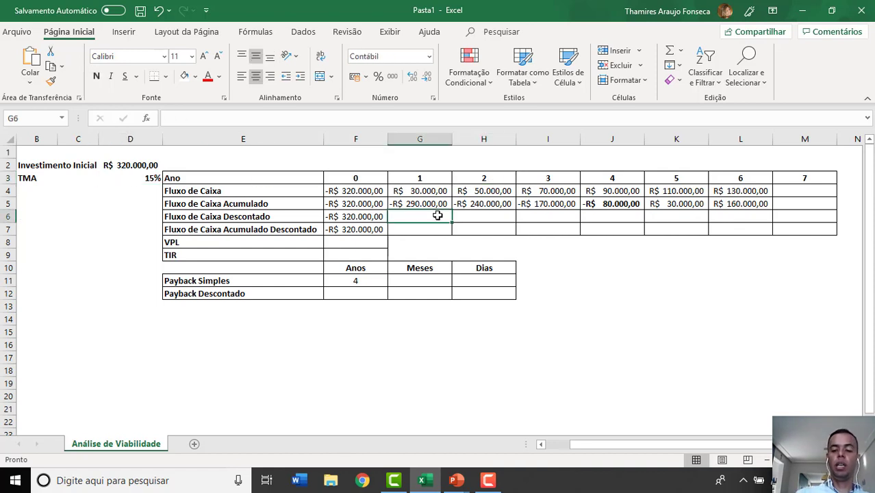
{"action": "type", "text": "=VP"}
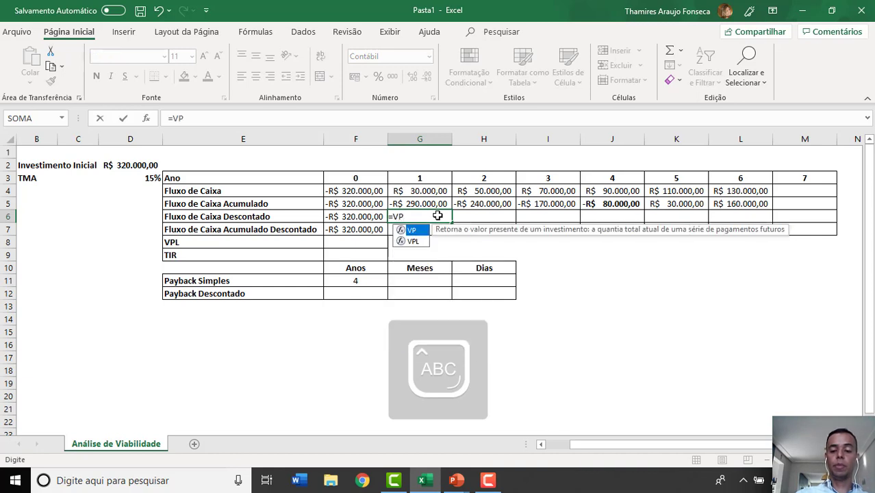
{"action": "left_click", "coordinate": [395, 216]}
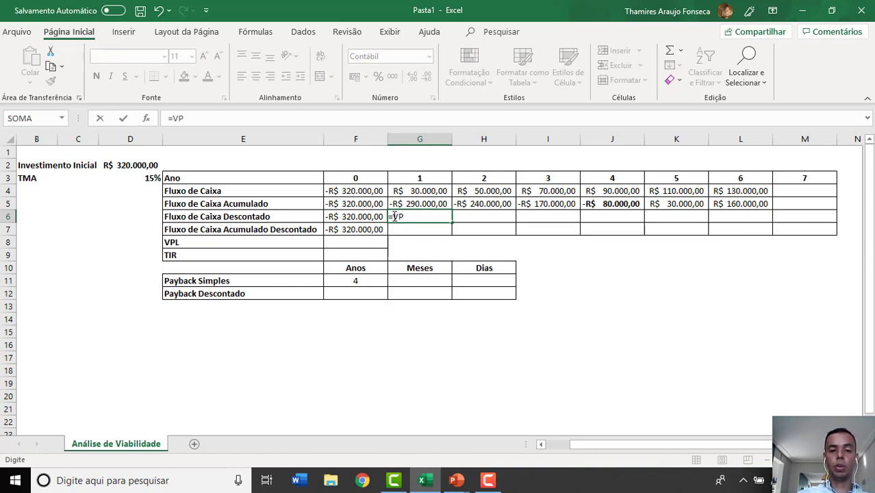
{"action": "type", "text": "-VP"}
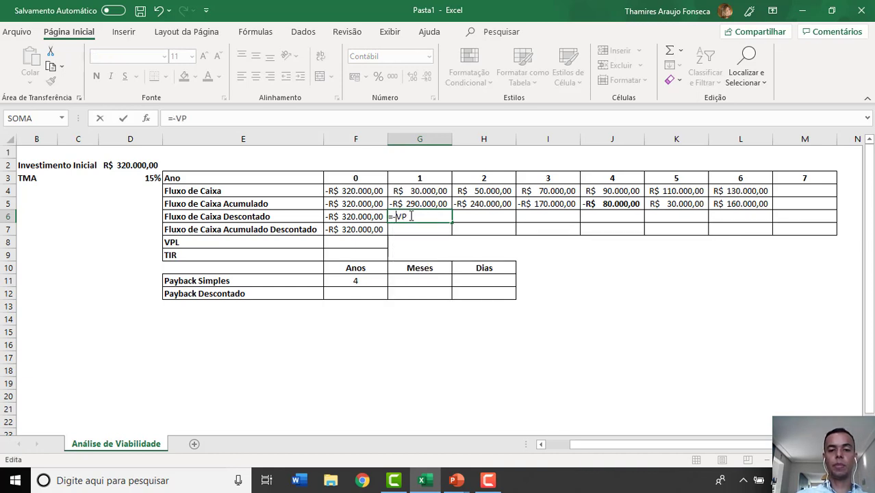
{"action": "type", "text": "("}
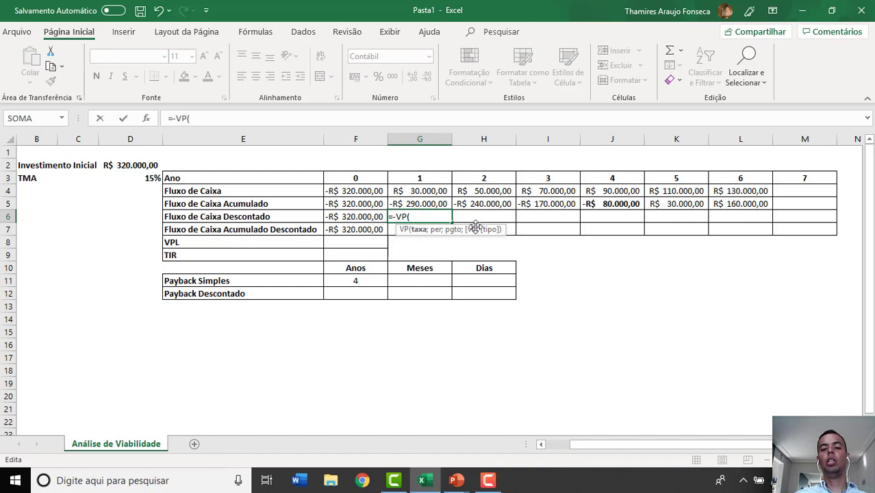
{"action": "left_click", "coordinate": [146, 177]}
{"action": "type", "text": ";"}
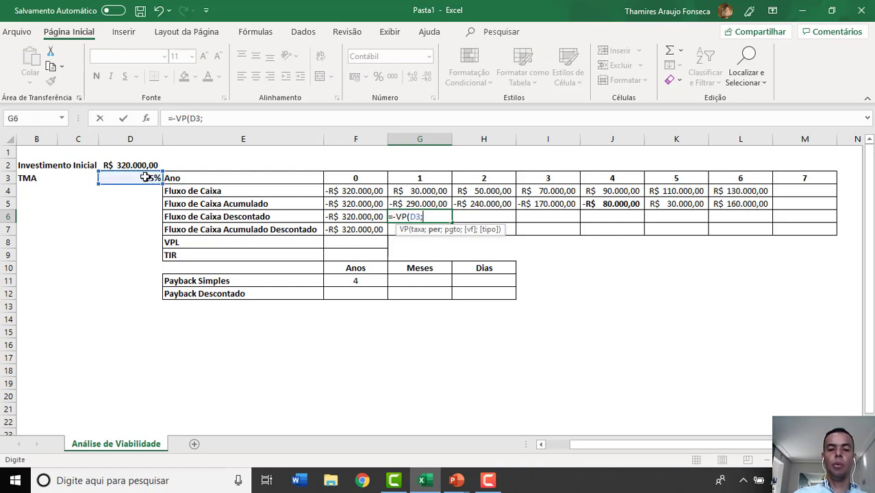
{"action": "left_click", "coordinate": [404, 179]}
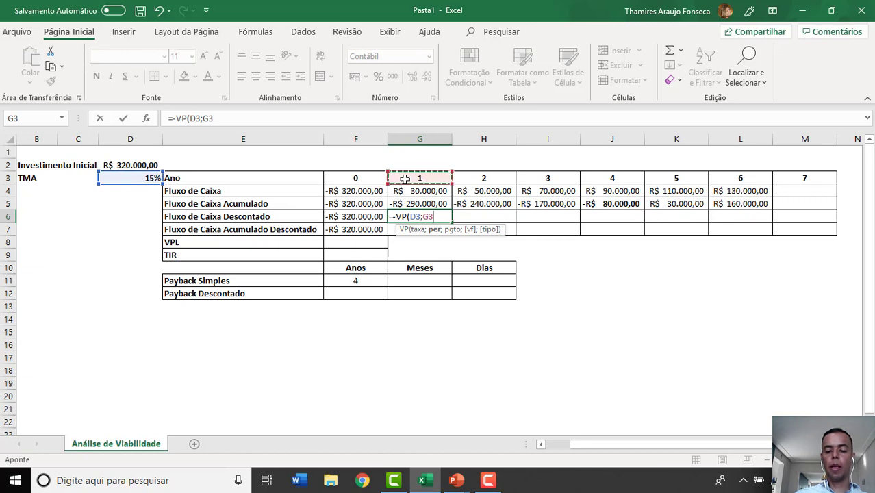
{"action": "type", "text": ";;"}
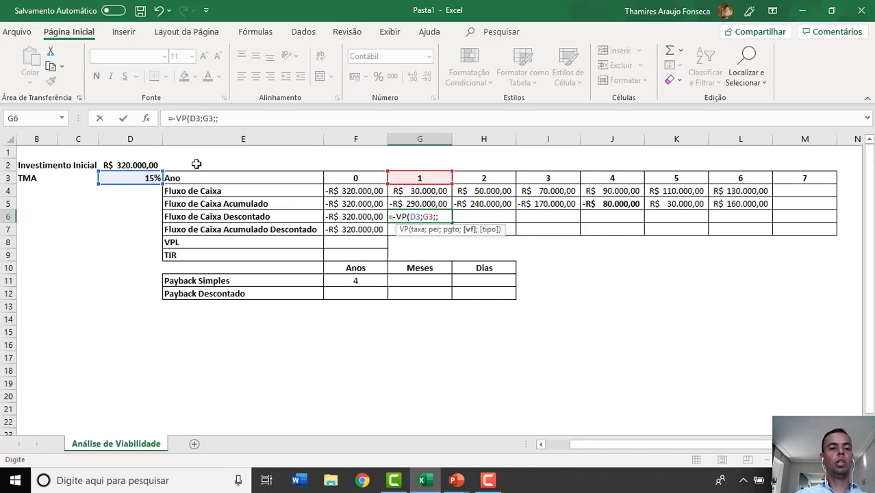
{"action": "left_click", "coordinate": [406, 189]}
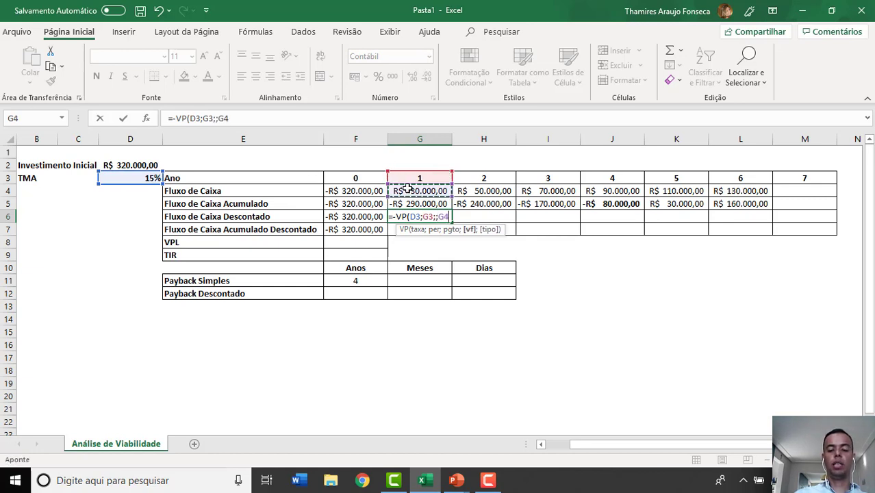
{"action": "type", "text": ")"}
{"action": "key", "text": "Tab"}
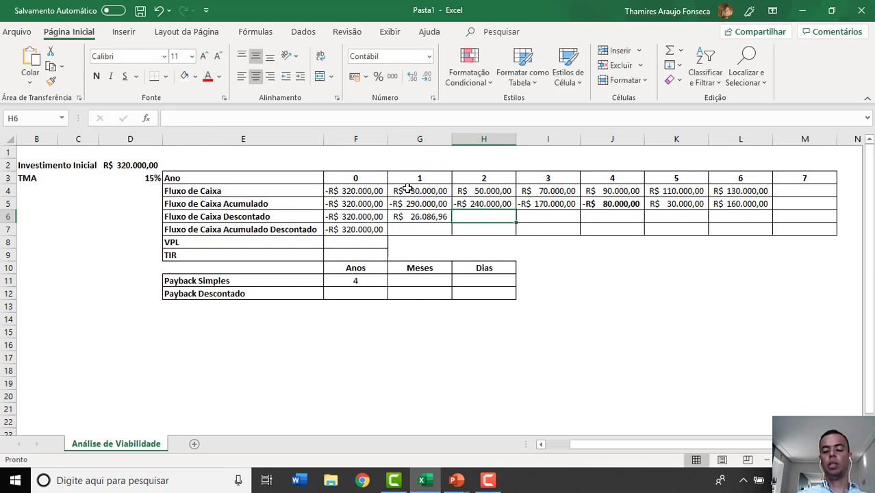
- Make the TMA reference absolute in the G6 formula so it reads =-VP($D$3;G3;;G4)
{"action": "key", "text": "Left"}
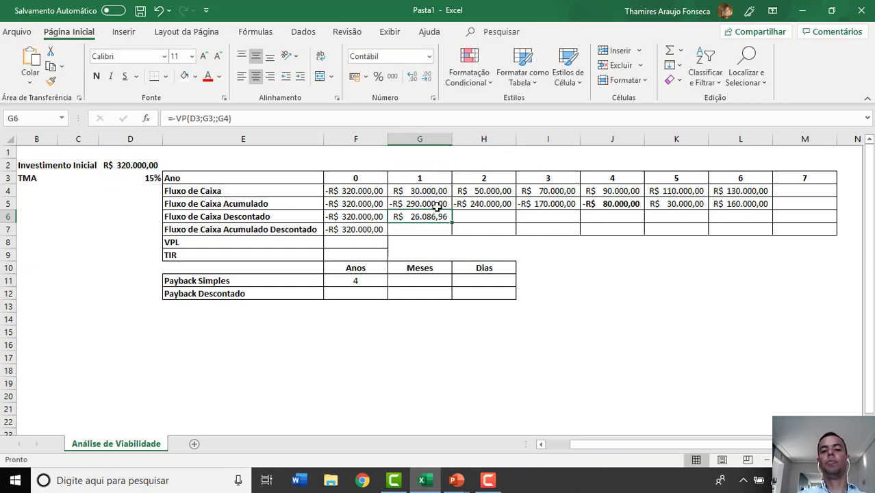
{"action": "left_click", "coordinate": [440, 191]}
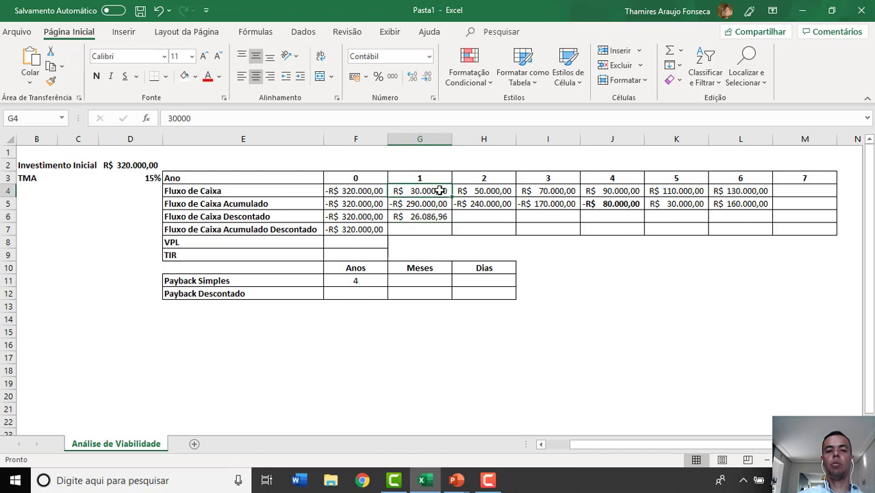
{"action": "left_click", "coordinate": [436, 217]}
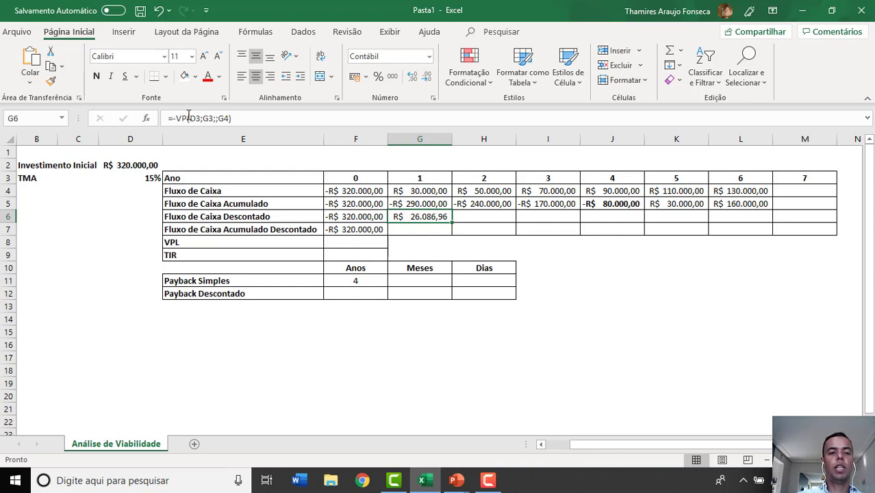
{"action": "left_click", "coordinate": [190, 118]}
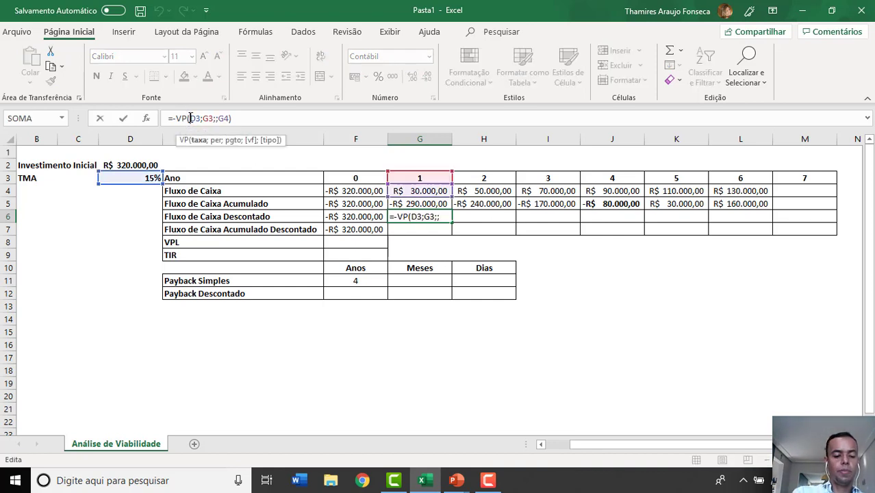
{"action": "type", "text": "$"}
{"action": "left_click", "coordinate": [201, 118]}
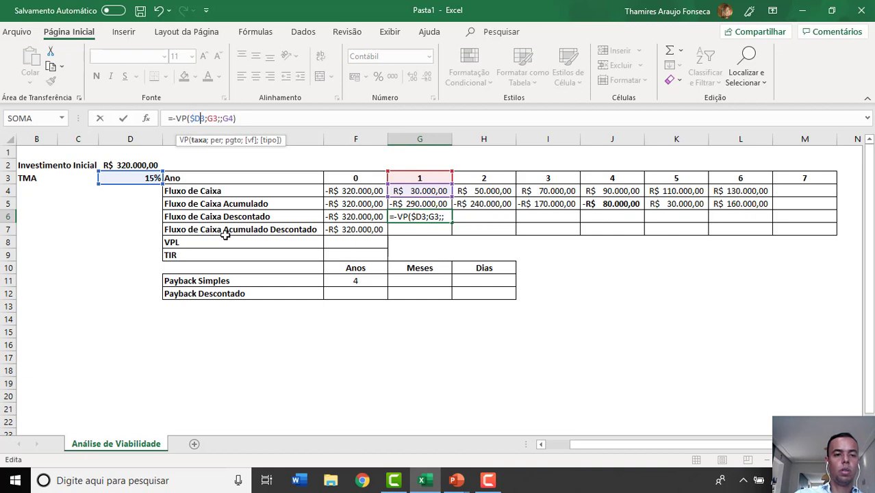
{"action": "type", "text": "$"}
{"action": "key", "text": "Tab"}
{"action": "key", "text": "Down"}
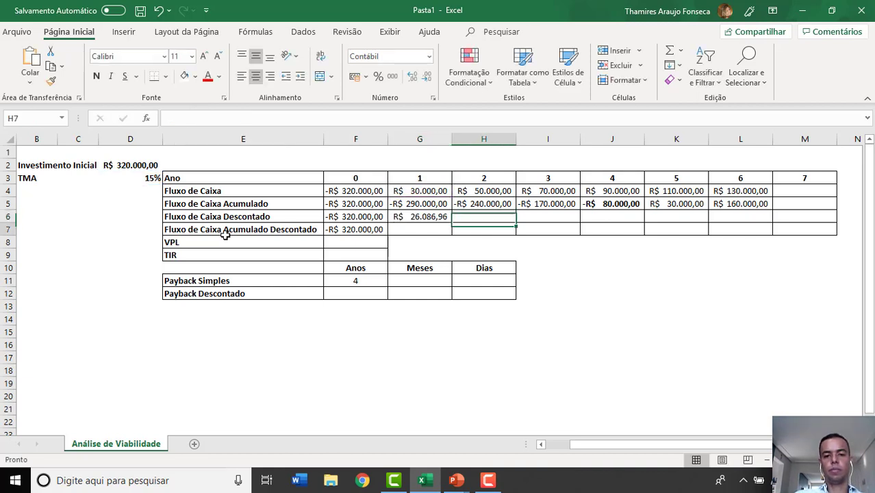
{"action": "key", "text": "Up"}
{"action": "key", "text": "Left"}
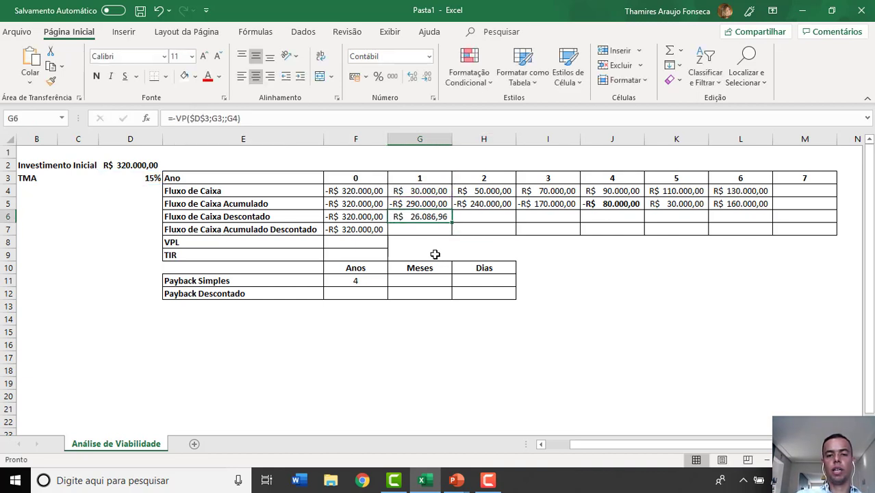
- Calculate the year 2 Fluxo de Caixa Descontado in H6 with the formula =-VP(D3;H3;;H4)
{"action": "left_click", "coordinate": [458, 221]}
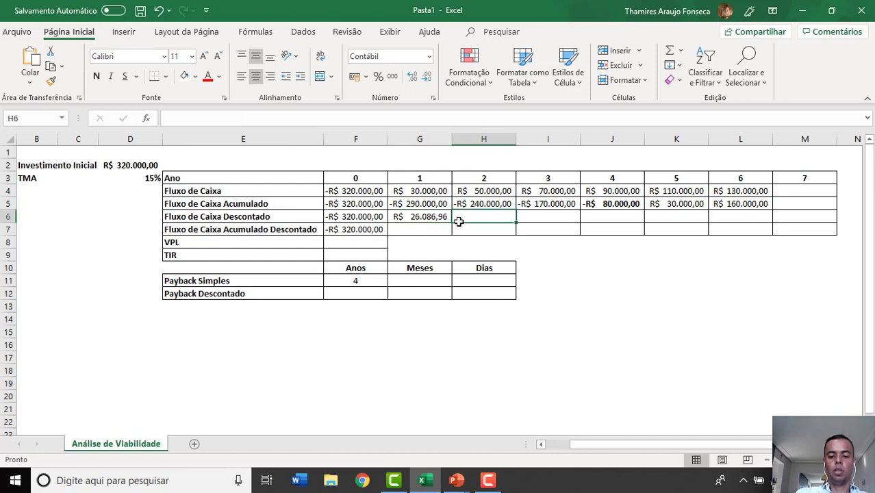
{"action": "type", "text": "=-vp("}
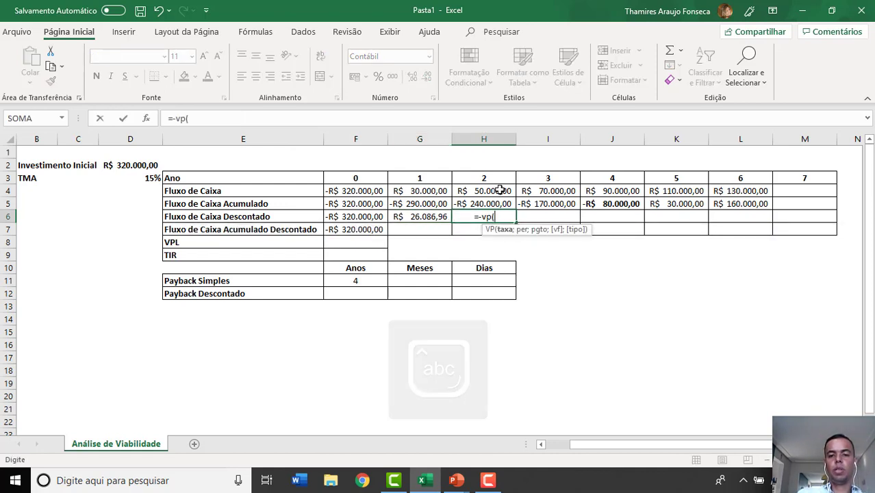
{"action": "left_click", "coordinate": [158, 181]}
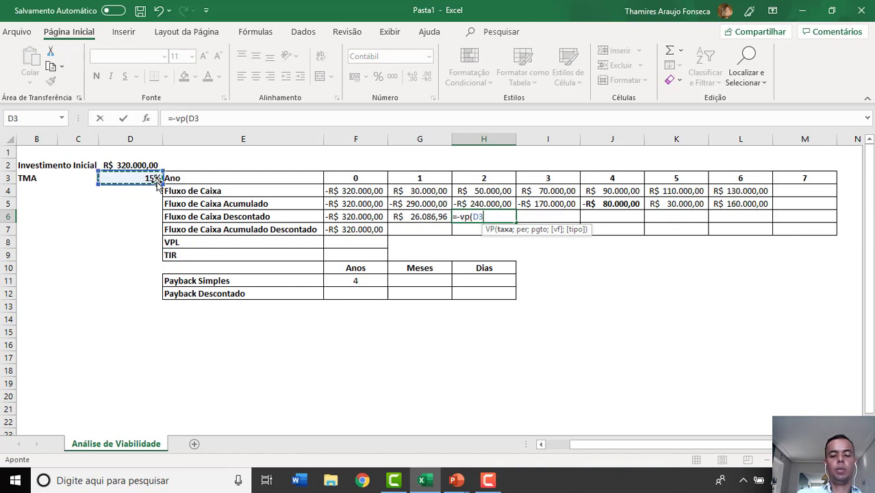
{"action": "type", "text": ";"}
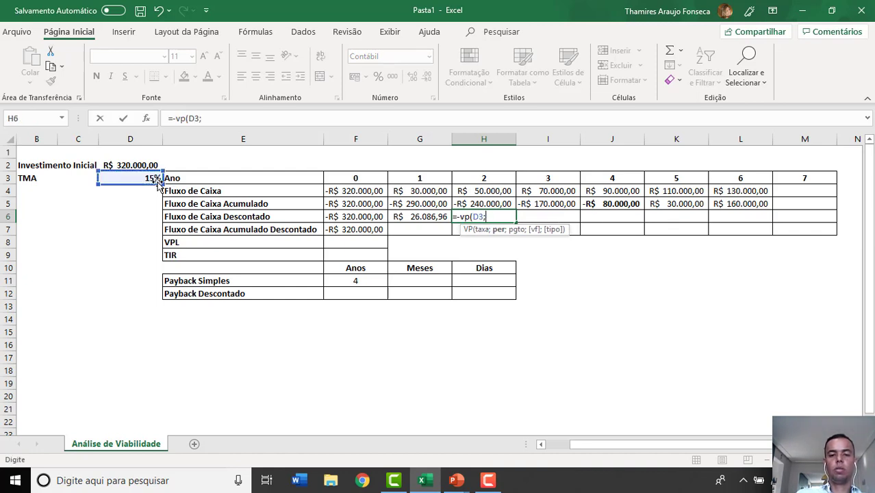
{"action": "left_click", "coordinate": [489, 179]}
{"action": "type", "text": ";;"}
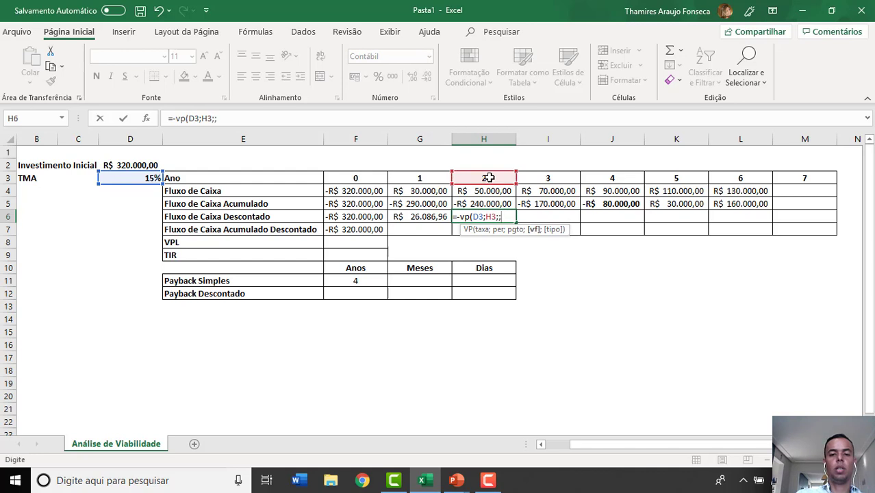
{"action": "left_click", "coordinate": [483, 190]}
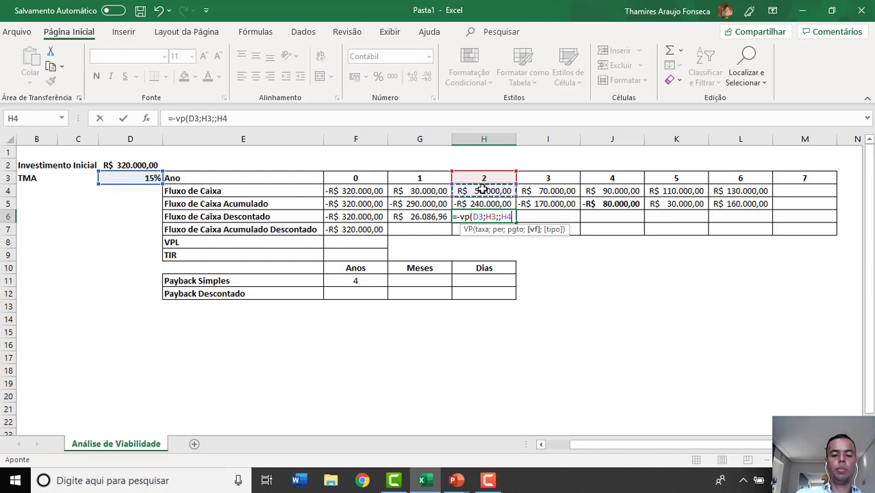
{"action": "type", "text": ")"}
{"action": "key", "text": "Return"}
- Make the TMA reference absolute in the H6 formula so it reads =-VP($D$3;H3;;H4)
{"action": "key", "text": "Left"}
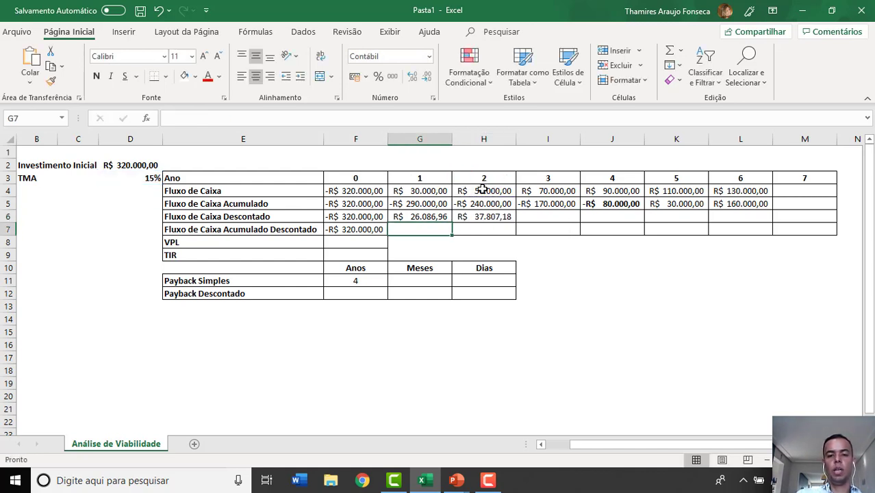
{"action": "key", "text": "Up"}
{"action": "key", "text": "Right"}
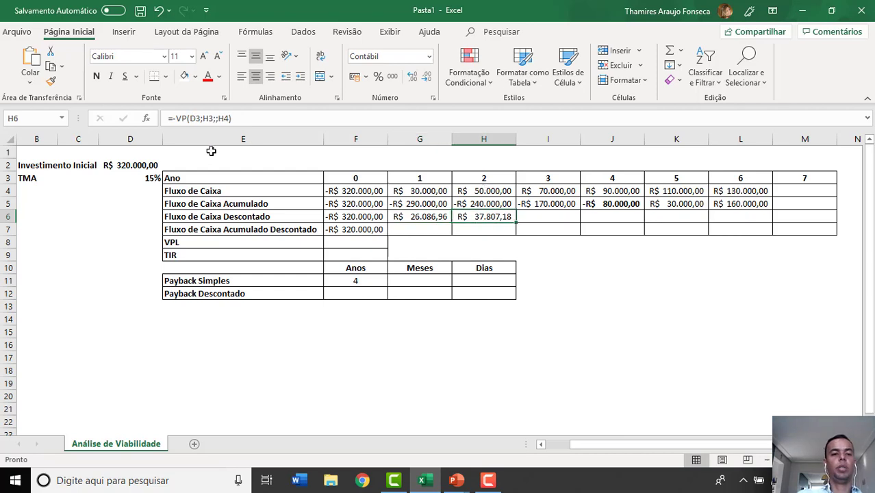
{"action": "left_click", "coordinate": [191, 119]}
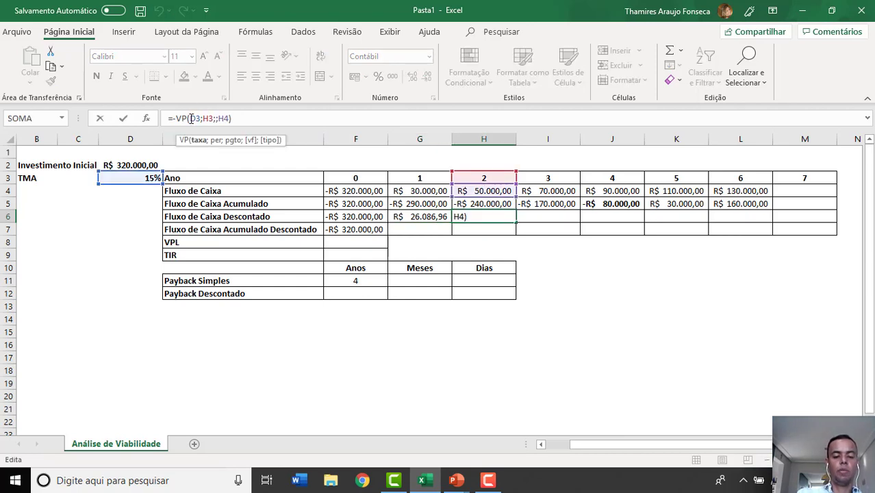
{"action": "type", "text": "$"}
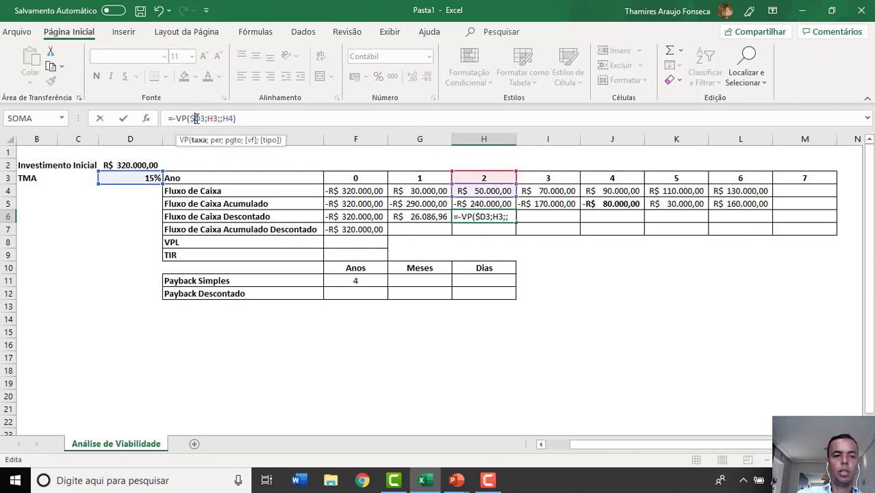
{"action": "type", "text": "$"}
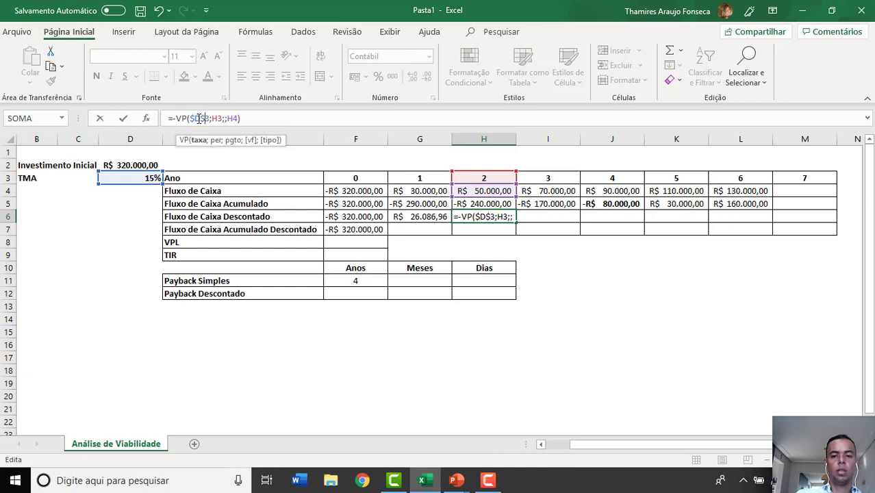
{"action": "key", "text": "Tab"}
- Fill the H6 discounted cash flow formula across years 3 to 6, through L6, and check the year 6 result against its inputs
{"action": "left_click", "coordinate": [467, 217]}
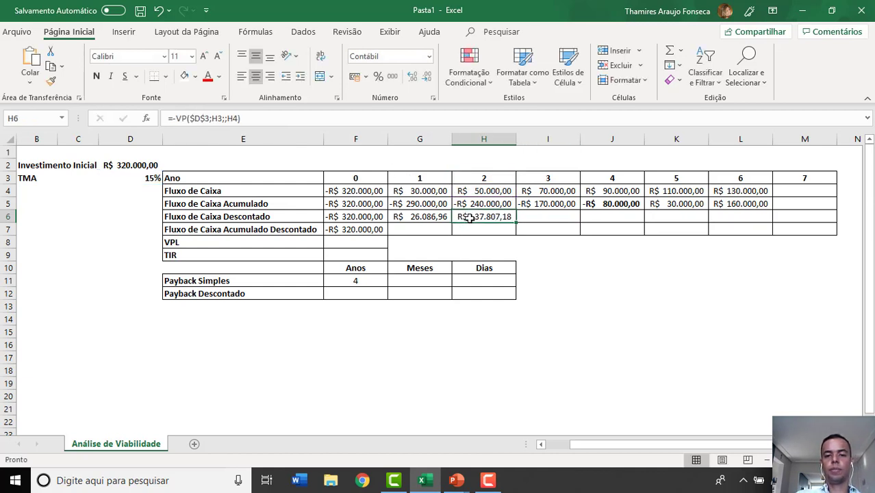
{"action": "left_click_drag", "start_coordinate": [515, 222], "coordinate": [744, 219]}
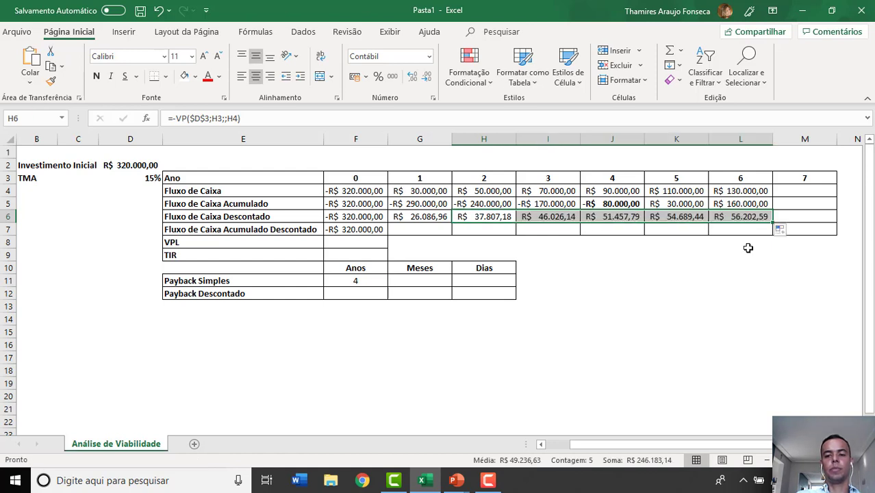
{"action": "left_click", "coordinate": [735, 191]}
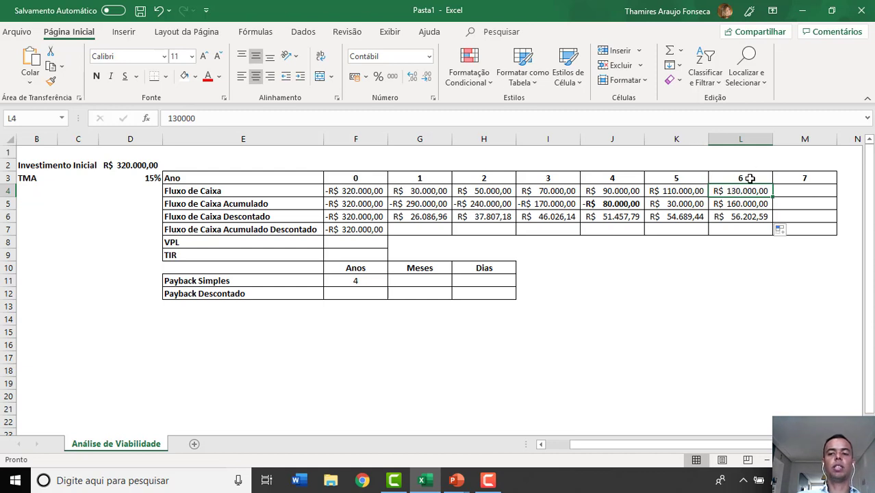
{"action": "left_click", "coordinate": [750, 178]}
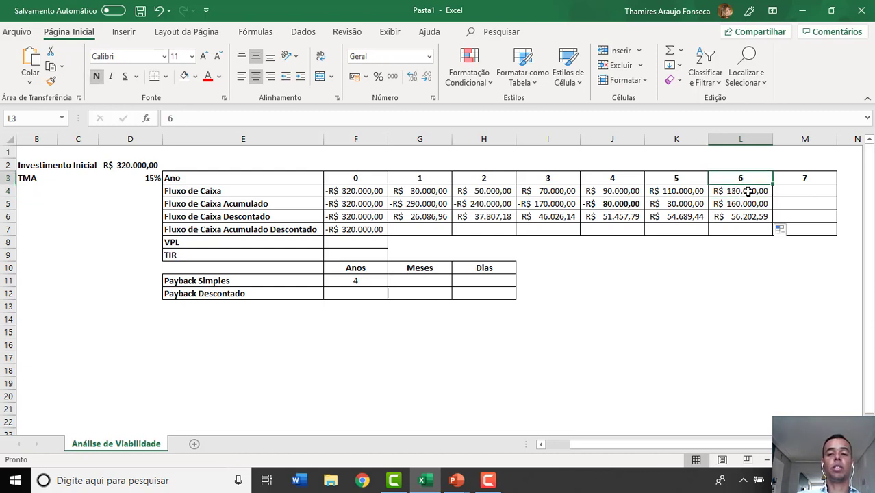
{"action": "left_click", "coordinate": [748, 218]}
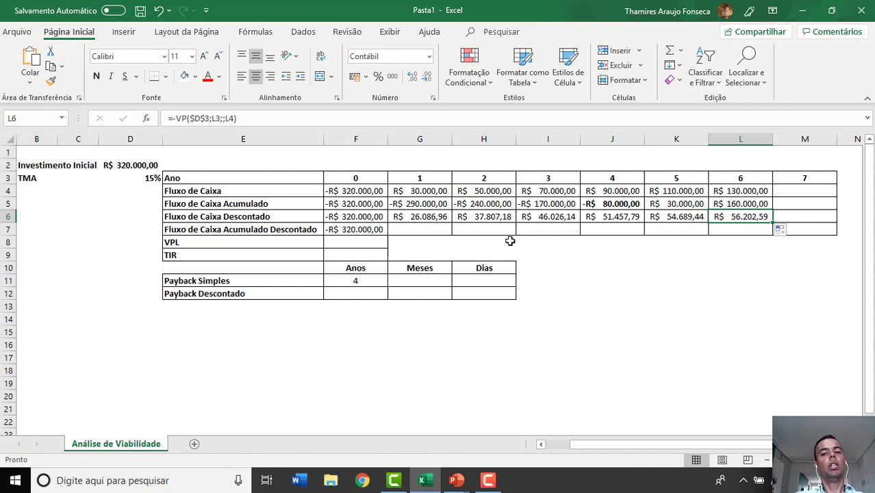
- Calculate the year 1 Fluxo de Caixa Acumulado Descontado in G7 with the formula =F7+G6
{"action": "left_click", "coordinate": [407, 227]}
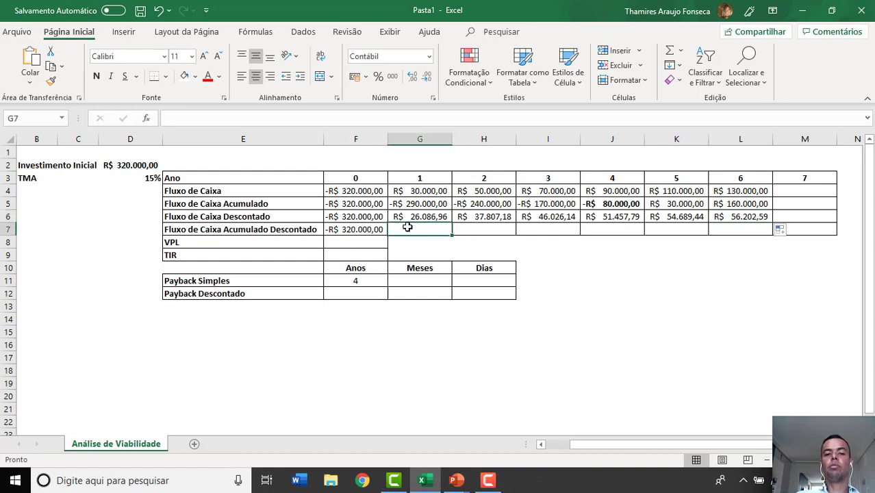
{"action": "type", "text": "="}
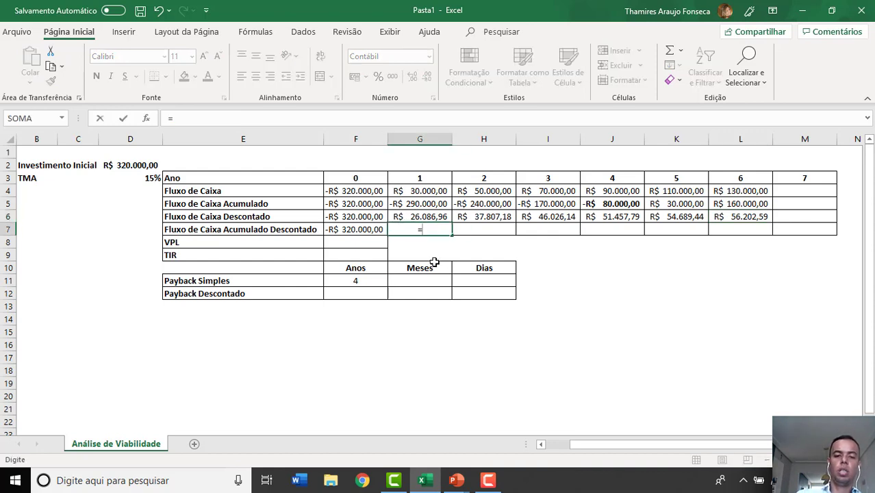
{"action": "key", "text": "Left"}
{"action": "type", "text": "+"}
{"action": "left_click", "coordinate": [421, 216]}
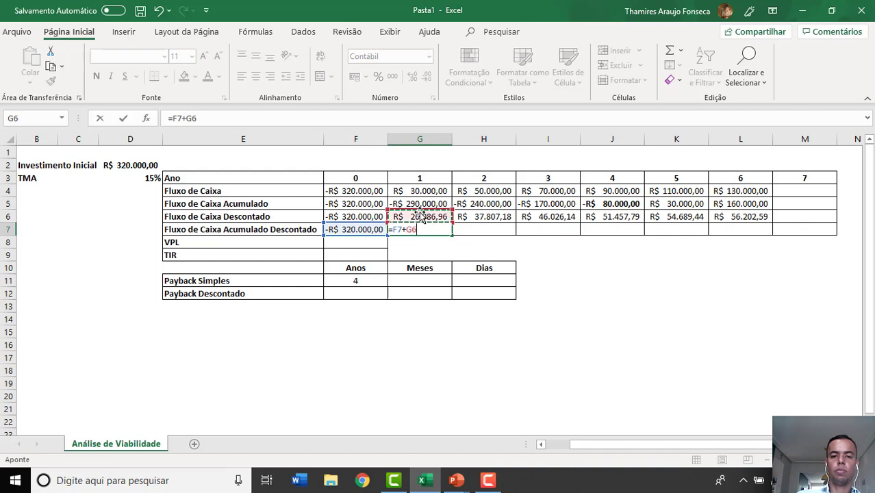
{"action": "key", "text": "Tab"}
- Calculate the year 2 Fluxo de Caixa Acumulado Descontado in H7 with the formula =G7+H6
{"action": "type", "text": "="}
{"action": "key", "text": "Left"}
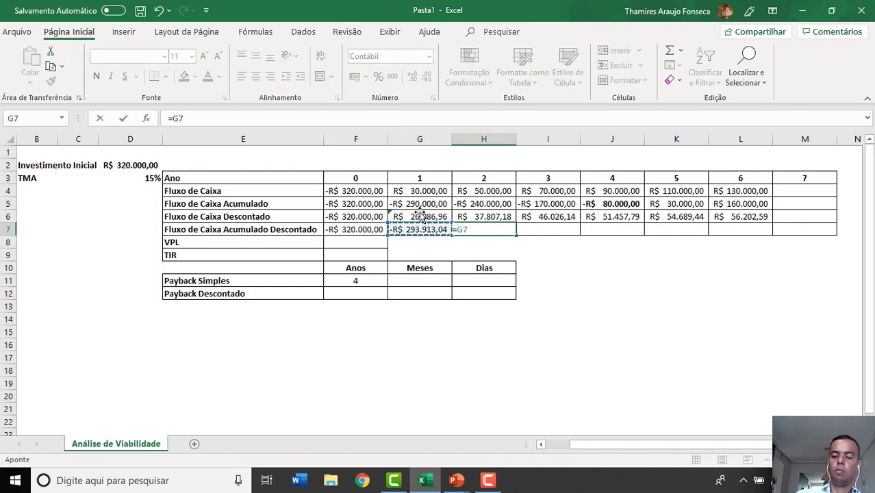
{"action": "type", "text": "+"}
{"action": "left_click", "coordinate": [467, 216]}
{"action": "key", "text": "Tab"}
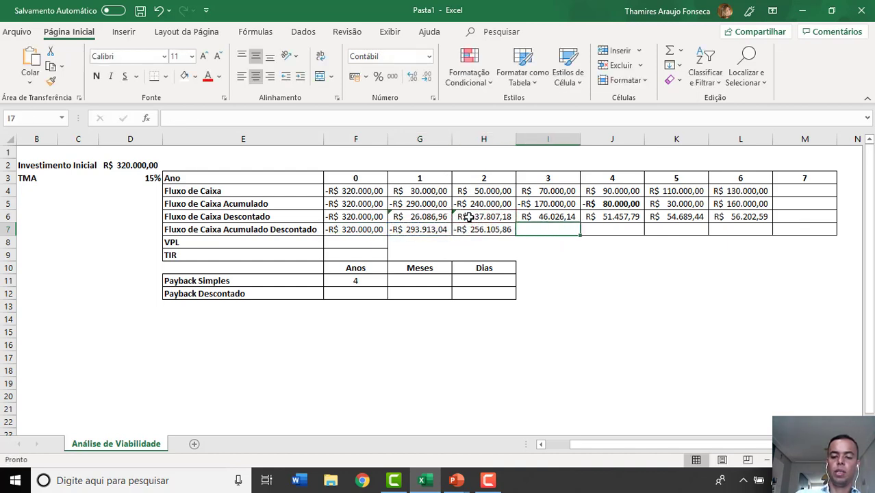
- Calculate the year 3 Fluxo de Caixa Acumulado Descontado in I7 with the formula =H7+I6
{"action": "type", "text": "="}
{"action": "key", "text": "Left"}
{"action": "type", "text": "+"}
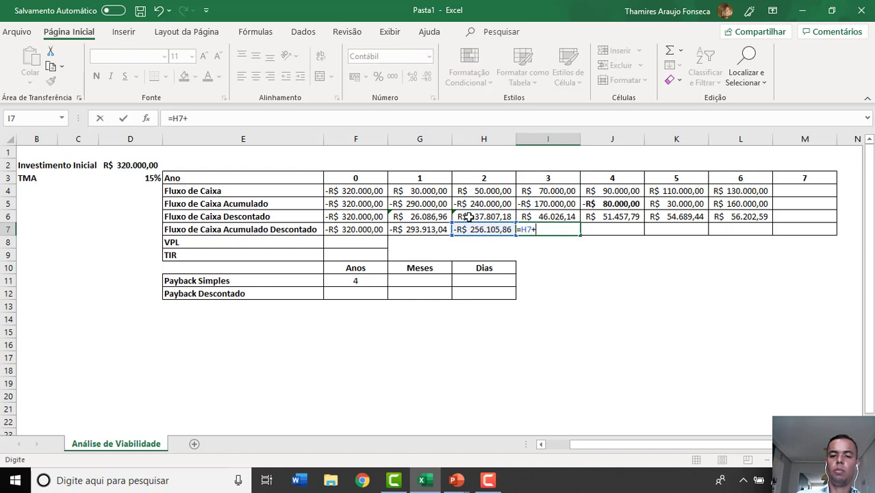
{"action": "left_click", "coordinate": [559, 218]}
{"action": "key", "text": "Tab"}
- Calculate the year 4 Fluxo de Caixa Acumulado Descontado in J7 with the formula =I7+J6
{"action": "type", "text": "="}
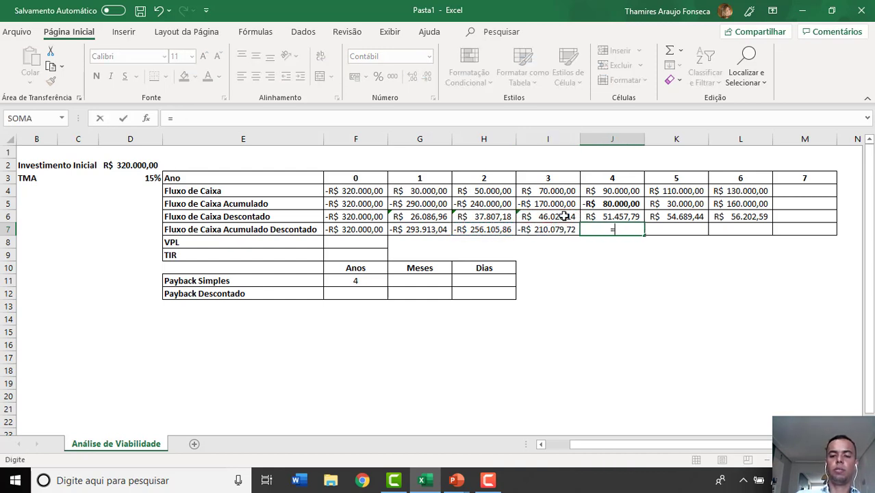
{"action": "key", "text": "Left"}
{"action": "type", "text": "+"}
{"action": "left_click", "coordinate": [624, 216]}
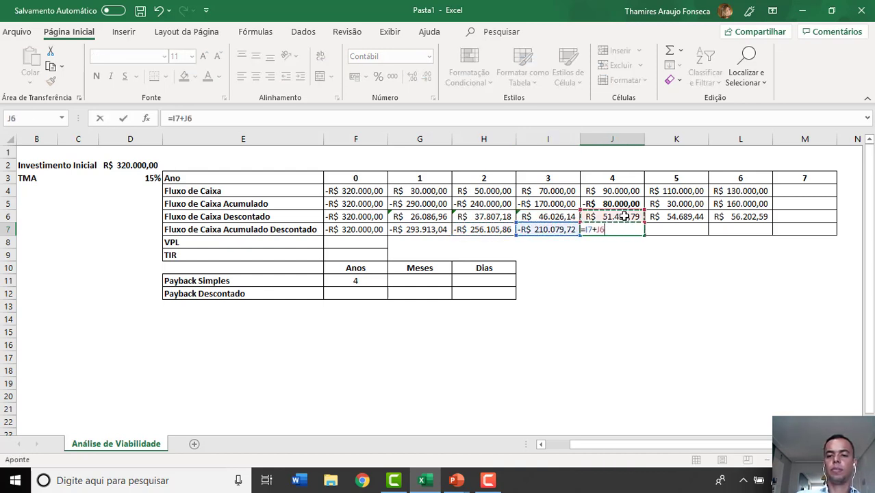
{"action": "key", "text": "Tab"}
- Calculate the year 5 Fluxo de Caixa Acumulado Descontado in K7 with the formula =J7+K6
{"action": "type", "text": "="}
{"action": "key", "text": "Left"}
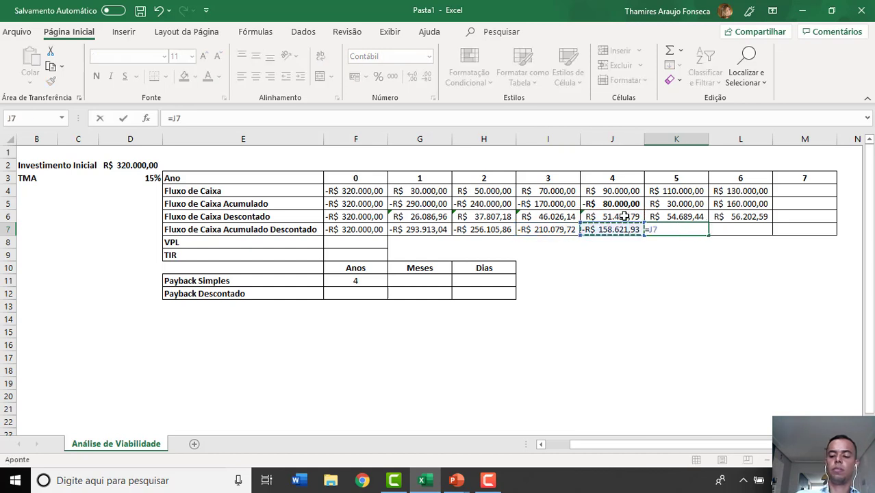
{"action": "type", "text": "+"}
{"action": "left_click", "coordinate": [661, 217]}
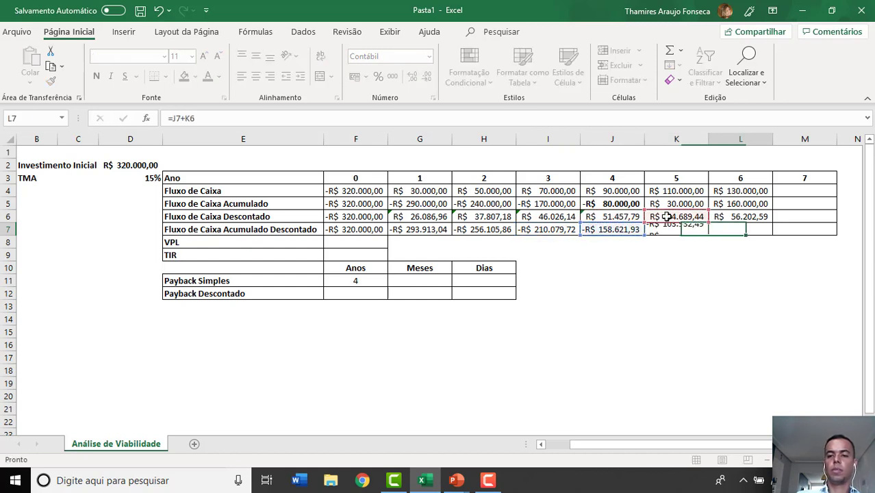
{"action": "key", "text": "Tab"}
- Calculate the year 6 Fluxo de Caixa Acumulado Descontado in L7 with the formula =K7+L6
{"action": "type", "text": "="}
{"action": "key", "text": "Left"}
{"action": "type", "text": "+"}
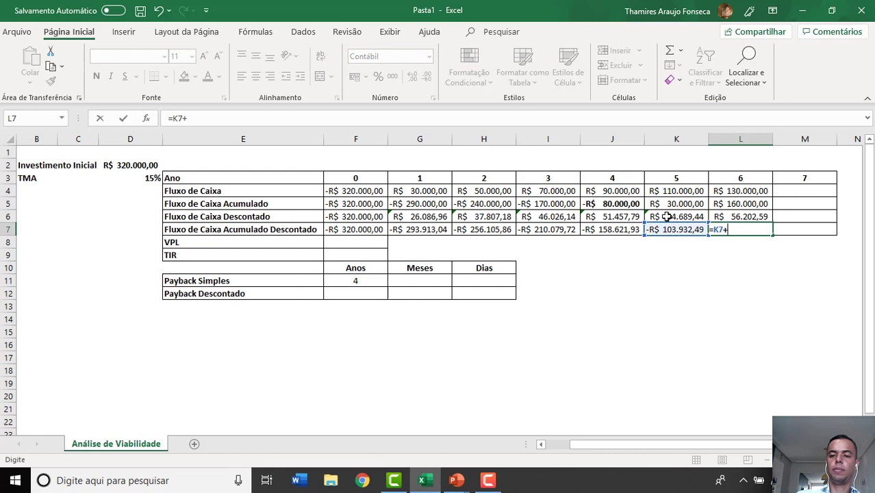
{"action": "left_click", "coordinate": [724, 217]}
{"action": "key", "text": "Return"}
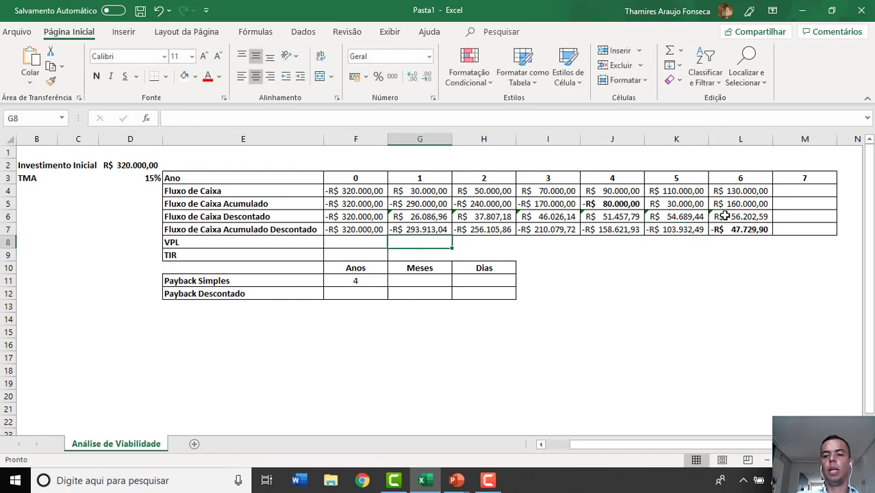
{"action": "left_click", "coordinate": [730, 228]}
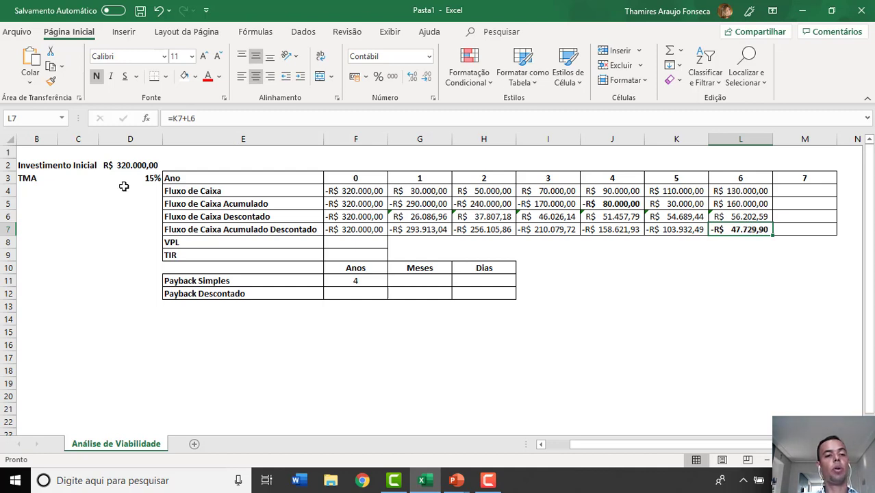
{"action": "left_click", "coordinate": [192, 254]}
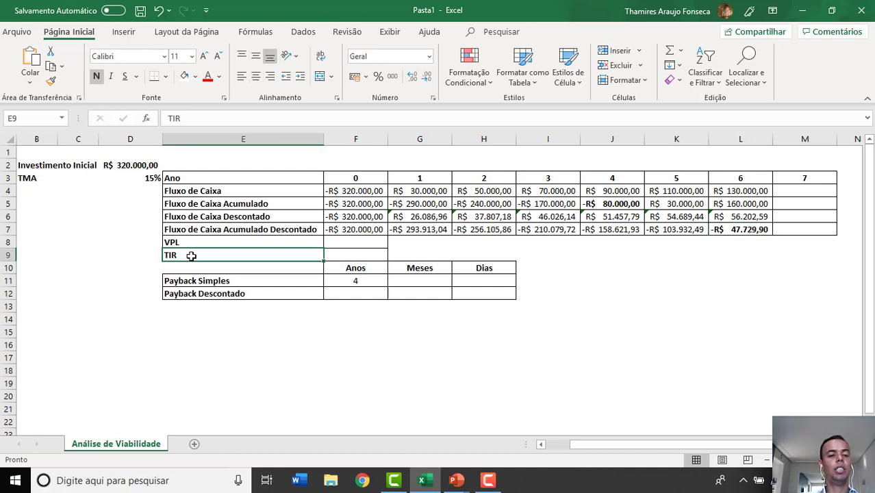
{"action": "left_click", "coordinate": [152, 180]}
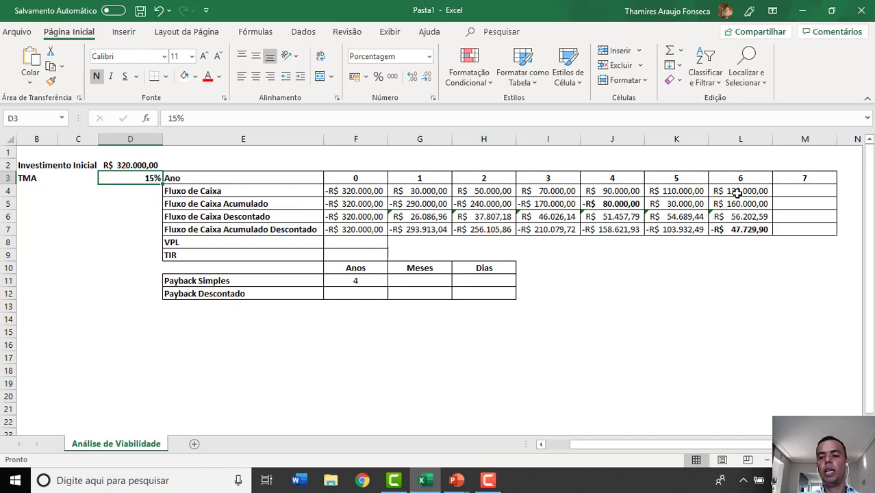
- Extend the year 6 cash flow and formulas in L4:L7 into the year 7 column, M4:M7, and review the Fluxo de Caixa row
{"action": "left_click_drag", "start_coordinate": [743, 190], "coordinate": [818, 235]}
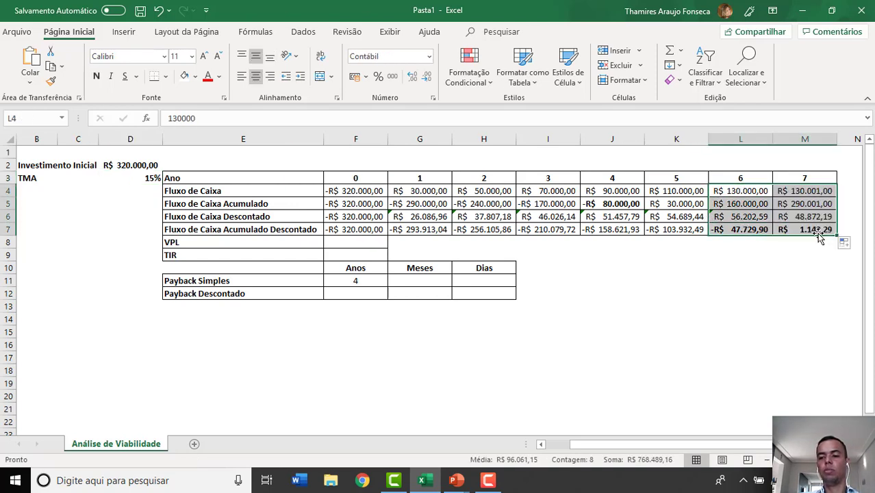
{"action": "left_click", "coordinate": [822, 192]}
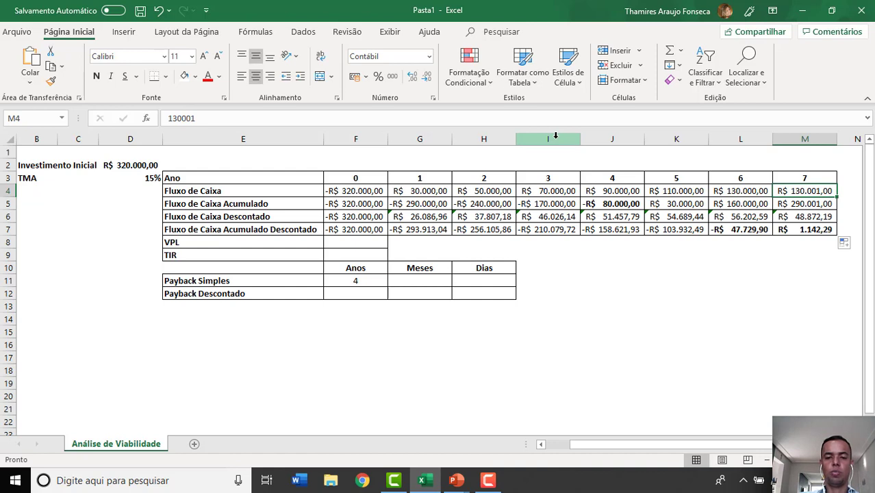
{"action": "left_click", "coordinate": [433, 193]}
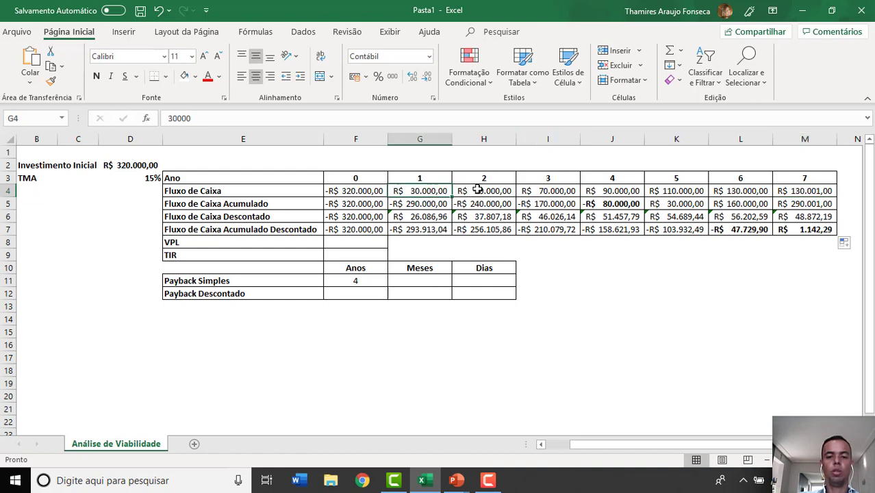
{"action": "left_click_drag", "start_coordinate": [477, 191], "coordinate": [547, 191]}
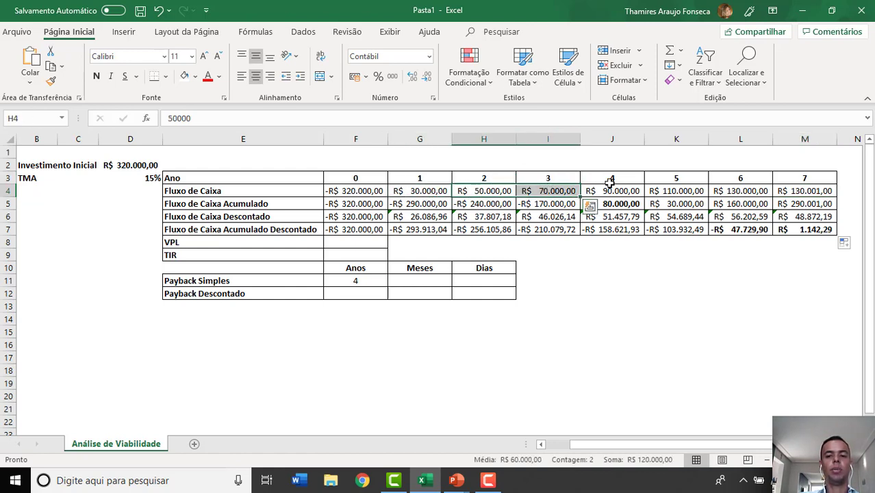
- Set the year 7 Fluxo de Caixa in M4 to 150000 and review the discounted cash flow formulas in M6 and M7
{"action": "left_click", "coordinate": [788, 192]}
{"action": "type", "text": "150.00"}
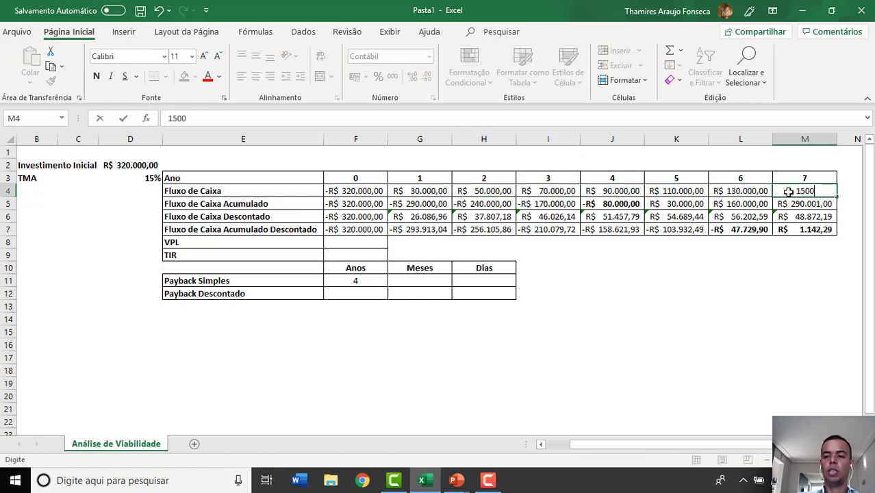
{"action": "type", "text": "0"}
{"action": "key", "text": "Return"}
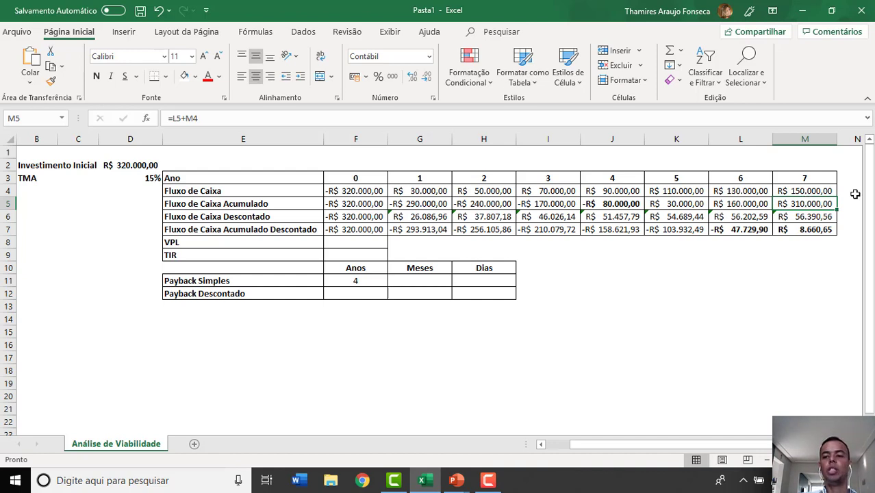
{"action": "left_click", "coordinate": [811, 217]}
{"action": "double_click", "coordinate": [811, 217]}
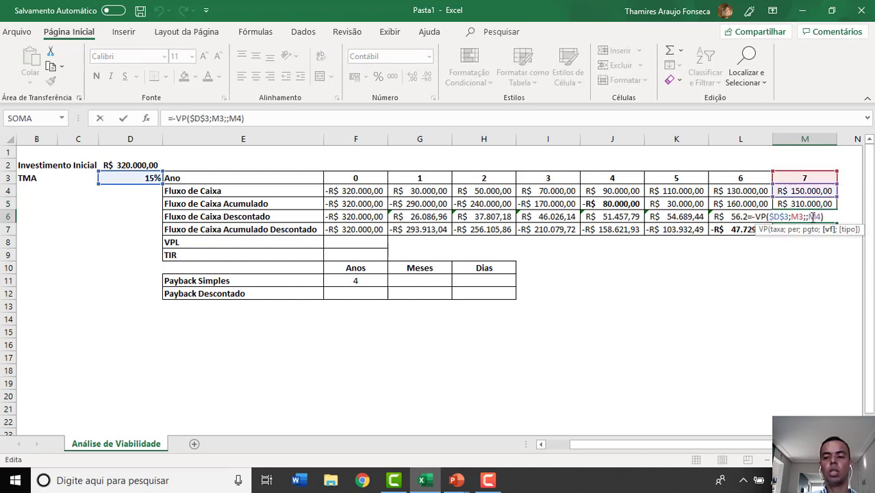
{"action": "key", "text": "Escape"}
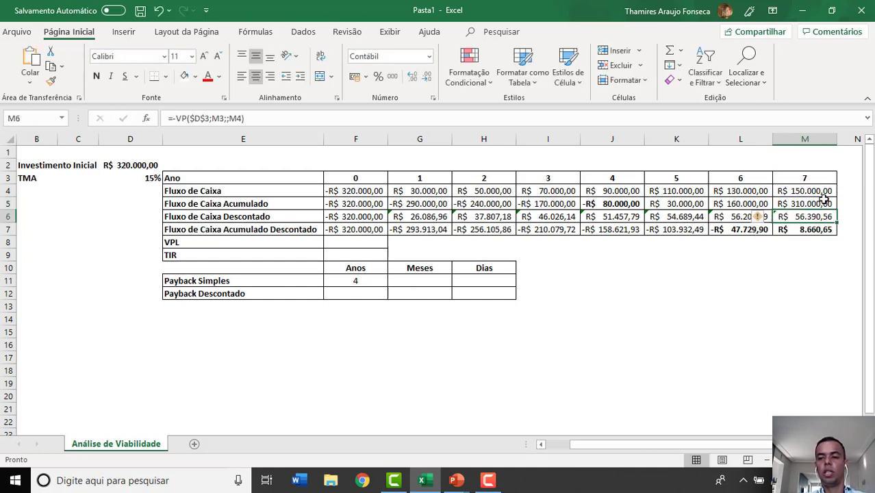
{"action": "left_click", "coordinate": [823, 191]}
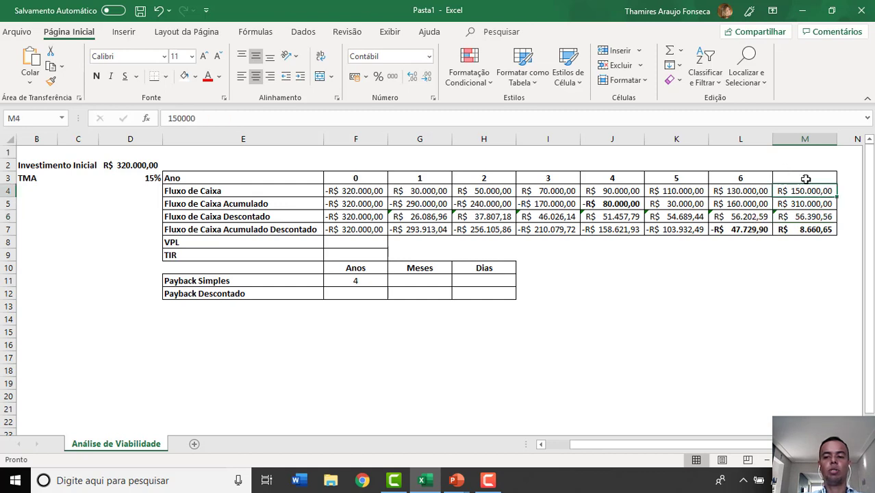
{"action": "left_click", "coordinate": [809, 216]}
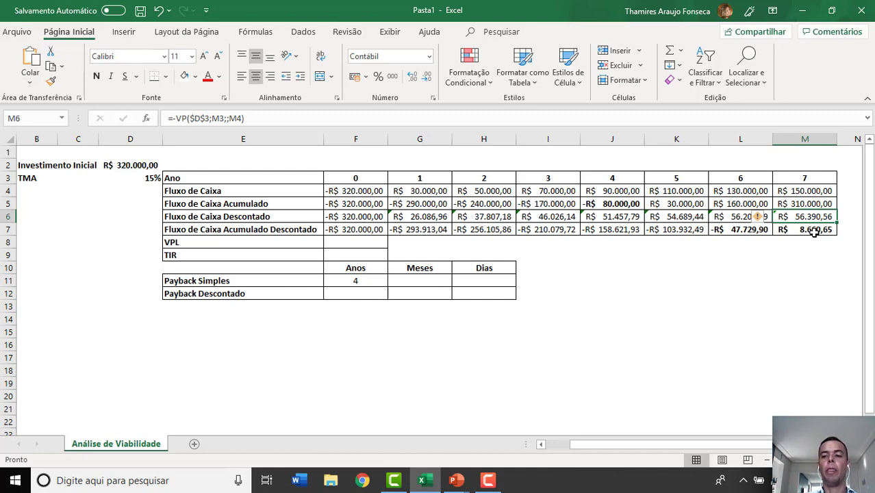
{"action": "left_click", "coordinate": [813, 233]}
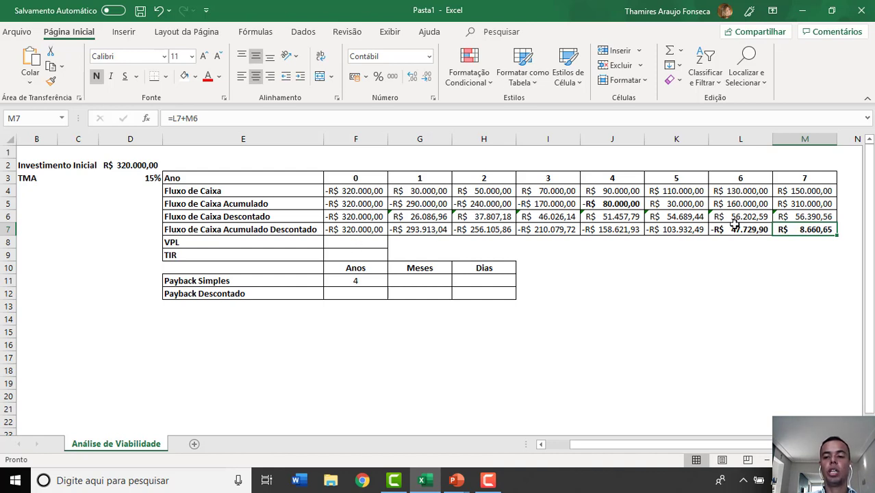
- Check the year 6 column and enter 6 as the Payback Descontado years in F12
{"action": "left_click", "coordinate": [746, 142]}
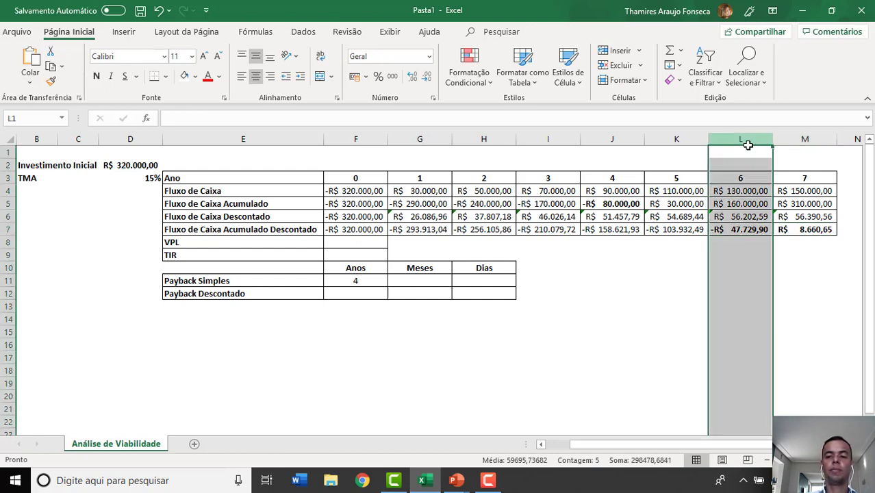
{"action": "left_click", "coordinate": [367, 293]}
{"action": "type", "text": "6"}
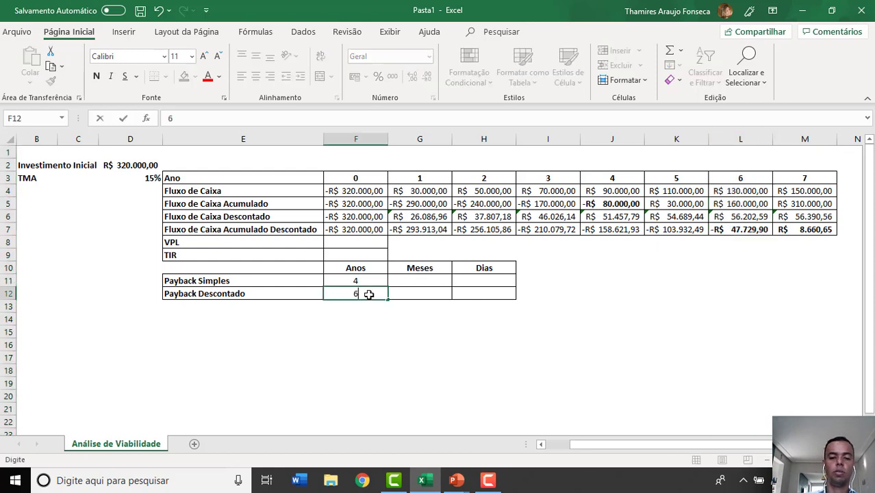
{"action": "key", "text": "Tab"}
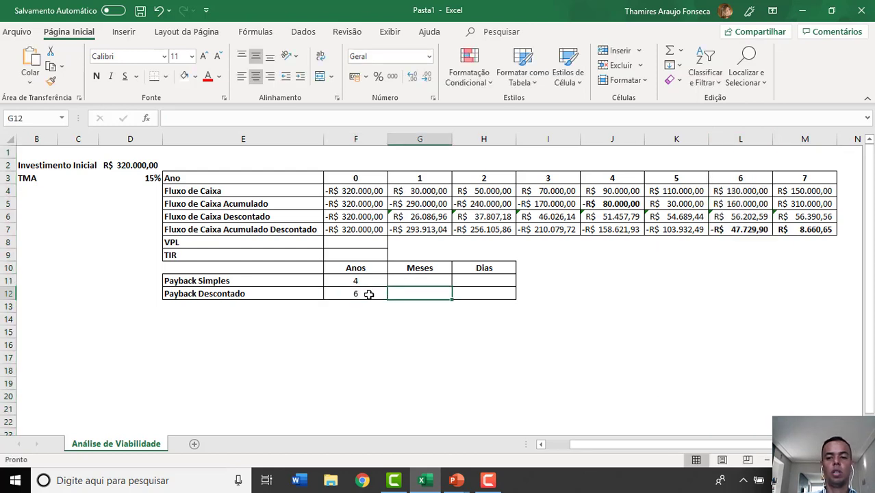
- Calculate the VPL in F8 with the formula =VPL(D3;G4:L4)+F4 and compare it with the year 6 column
{"action": "left_click", "coordinate": [354, 244]}
{"action": "key", "text": "Caps_Lock"}
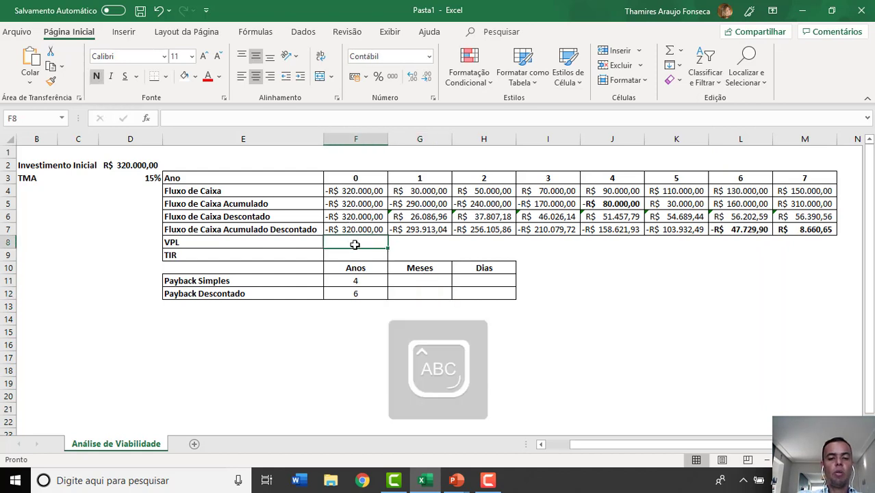
{"action": "type", "text": "=VP"}
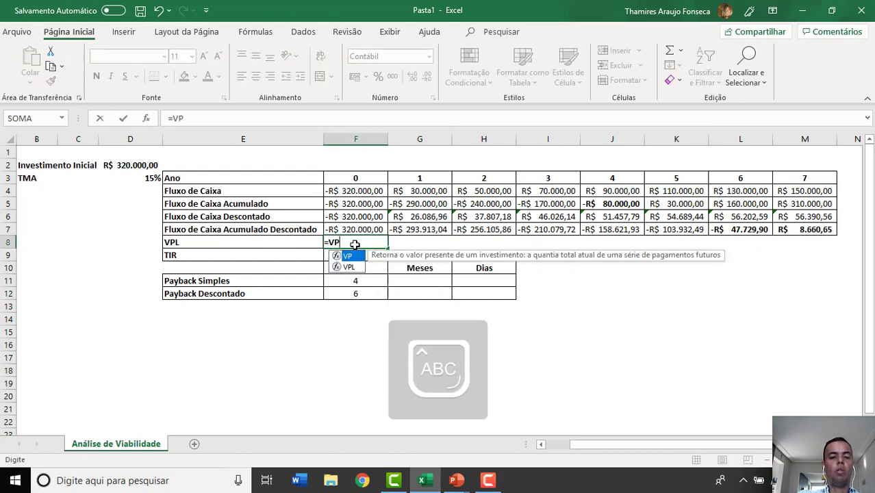
{"action": "type", "text": "L("}
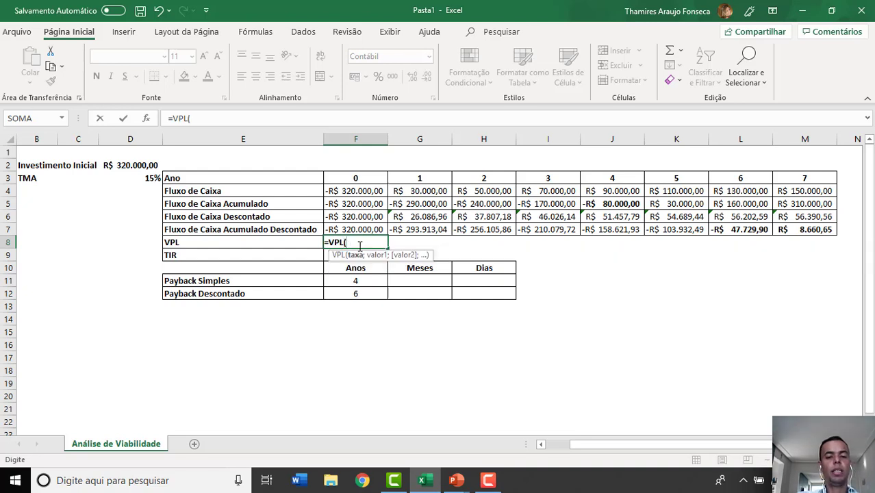
{"action": "left_click", "coordinate": [144, 179]}
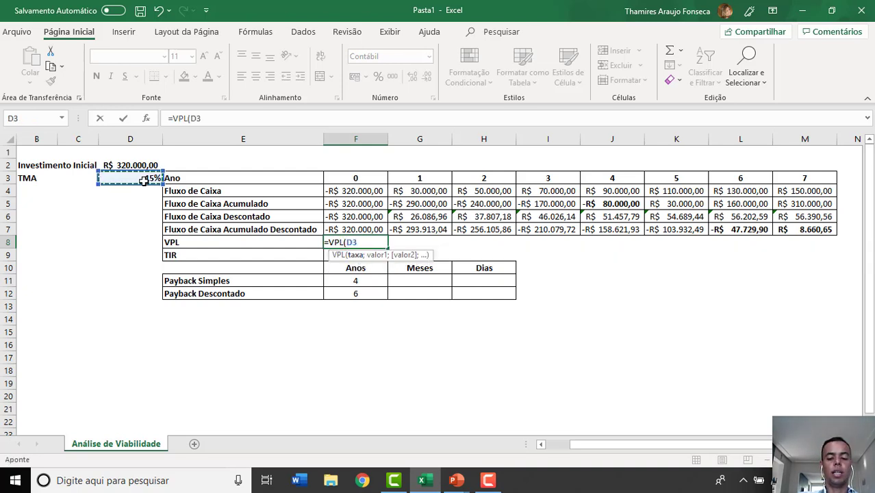
{"action": "type", "text": ";"}
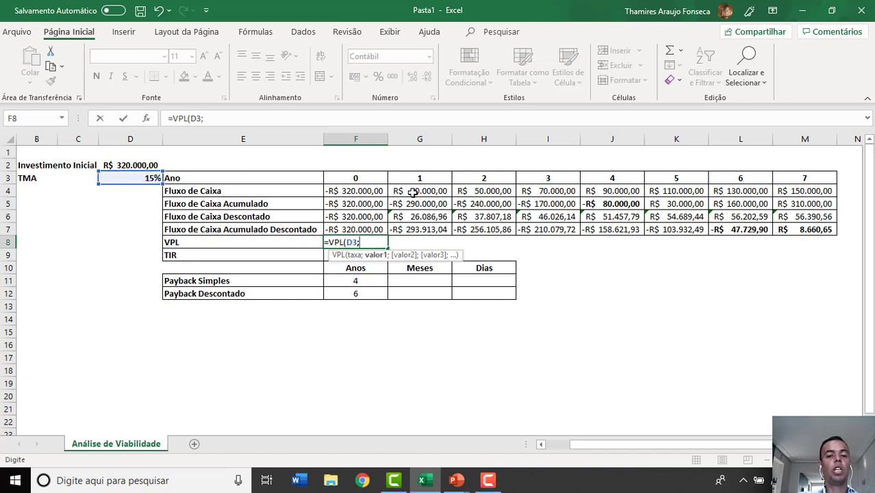
{"action": "left_click_drag", "start_coordinate": [413, 193], "coordinate": [764, 190]}
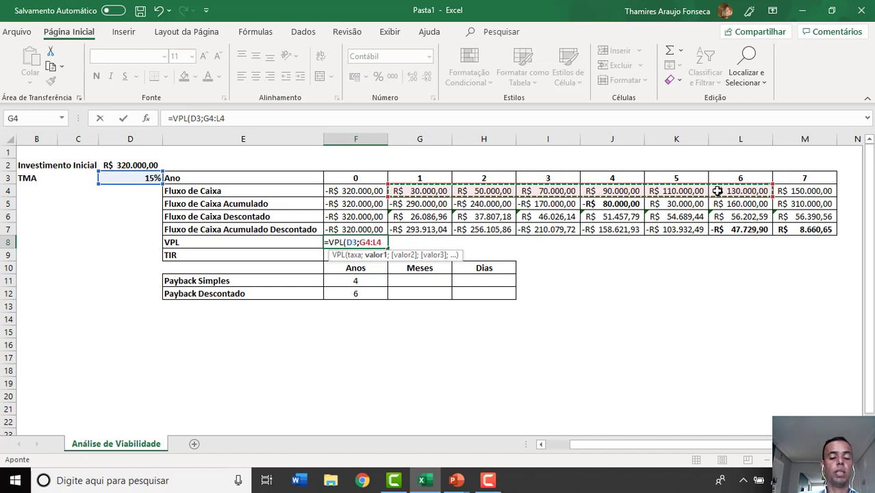
{"action": "type", "text": ")"}
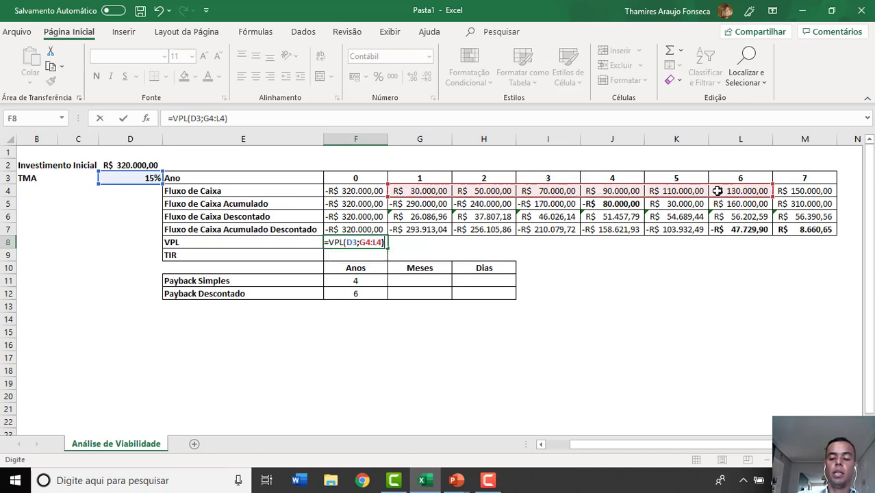
{"action": "type", "text": "+"}
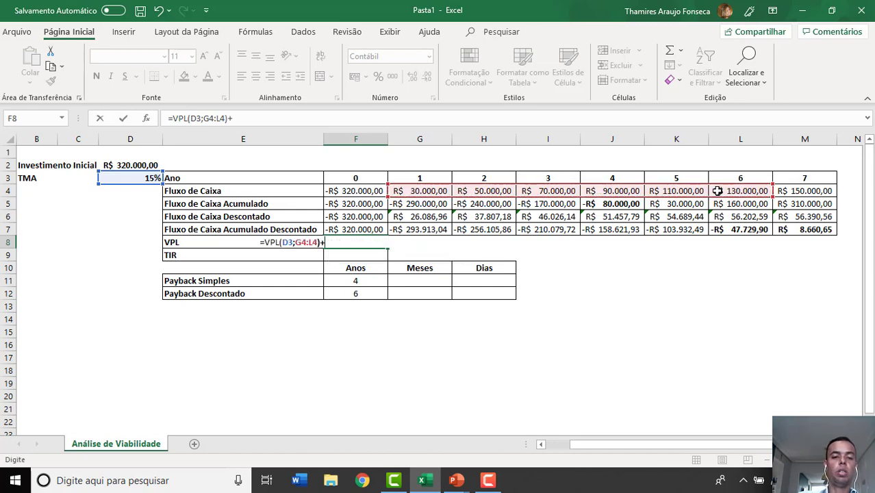
{"action": "left_click", "coordinate": [366, 191]}
{"action": "key", "text": "Return"}
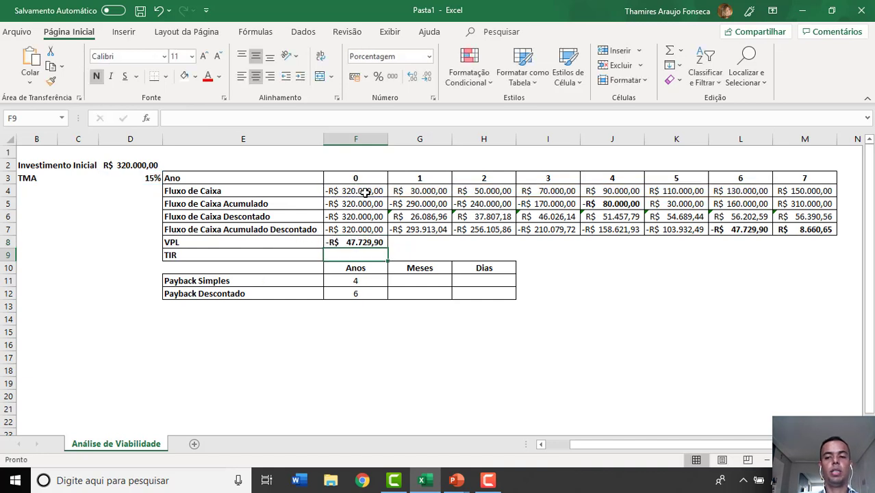
{"action": "left_click", "coordinate": [374, 241]}
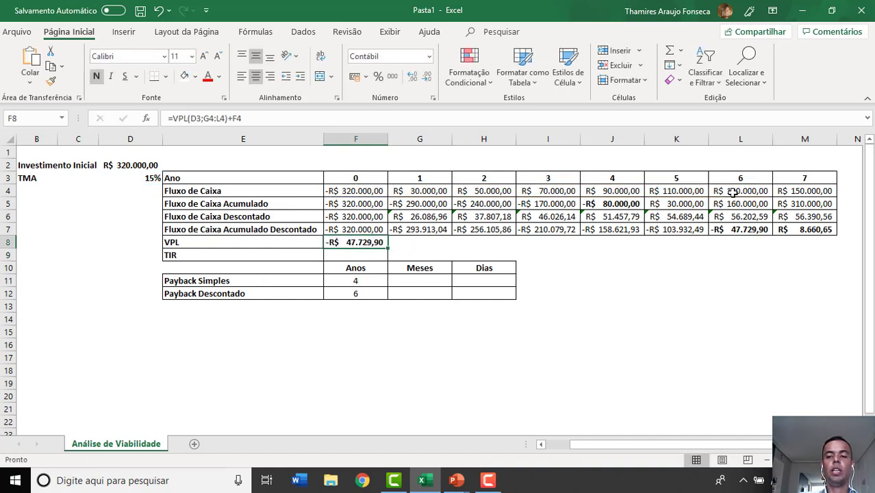
{"action": "left_click", "coordinate": [742, 139]}
{"action": "left_click", "coordinate": [369, 243], "text": "ctrl"}
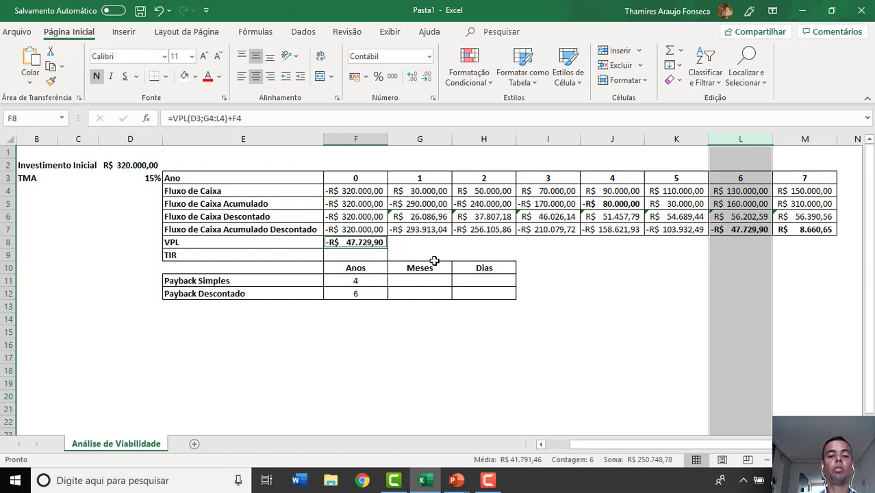
- Extend the VPL formula in F8 through year 7 as =VPL(D3;G4:M4)+F4 and compare it with the accumulated discounted value in M7
{"action": "left_click", "coordinate": [366, 242]}
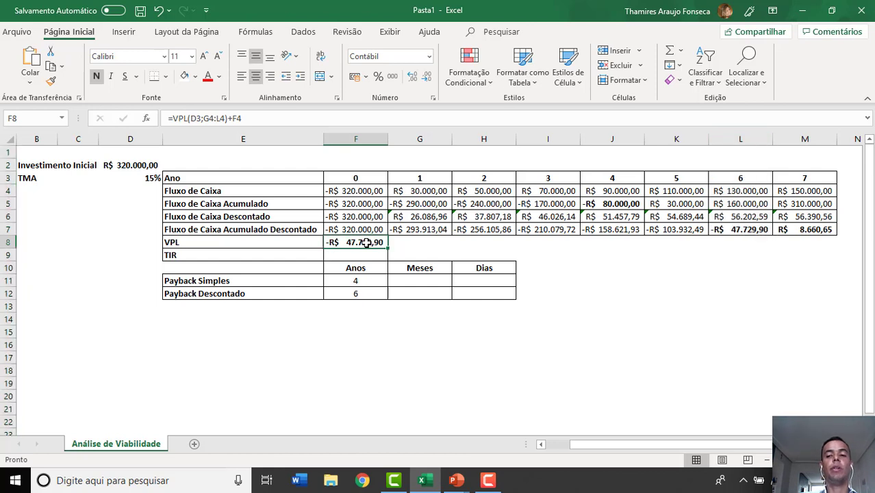
{"action": "double_click", "coordinate": [367, 243]}
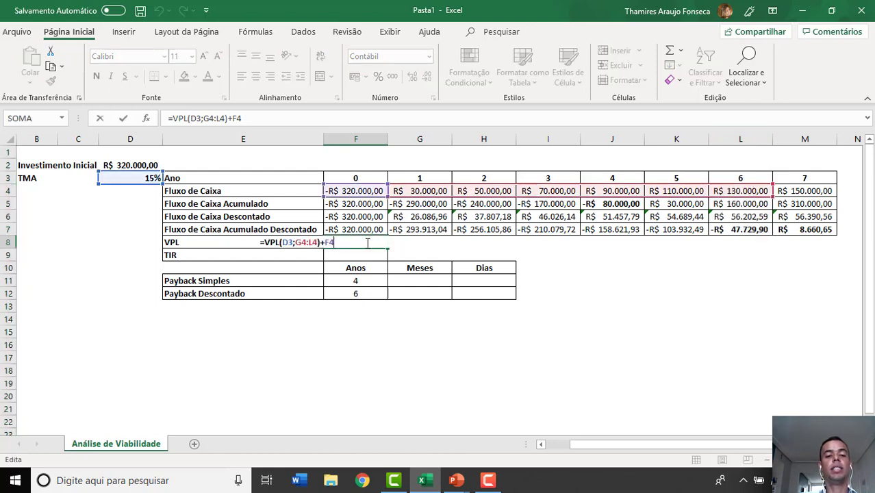
{"action": "left_click", "coordinate": [312, 244]}
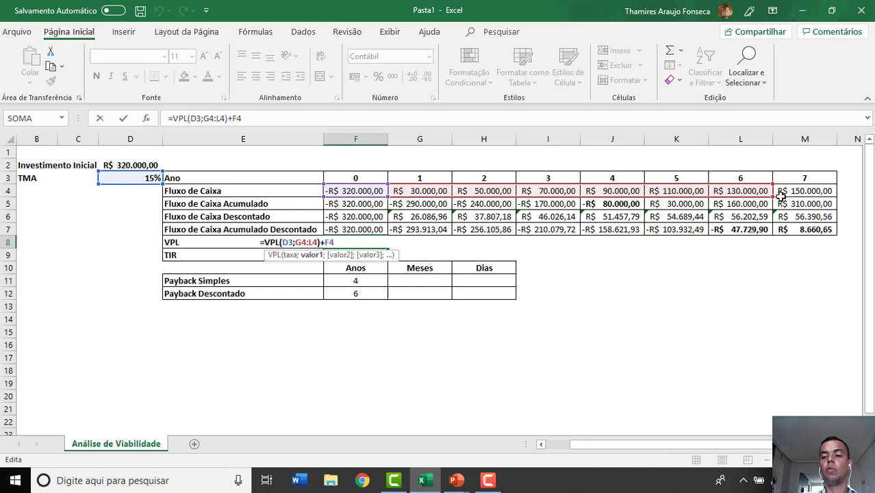
{"action": "left_click_drag", "start_coordinate": [781, 195], "coordinate": [814, 193]}
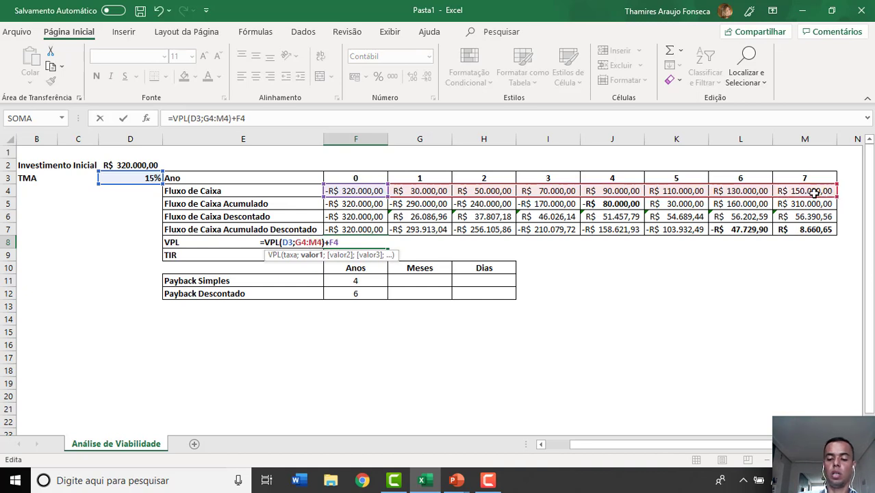
{"action": "key", "text": "Return"}
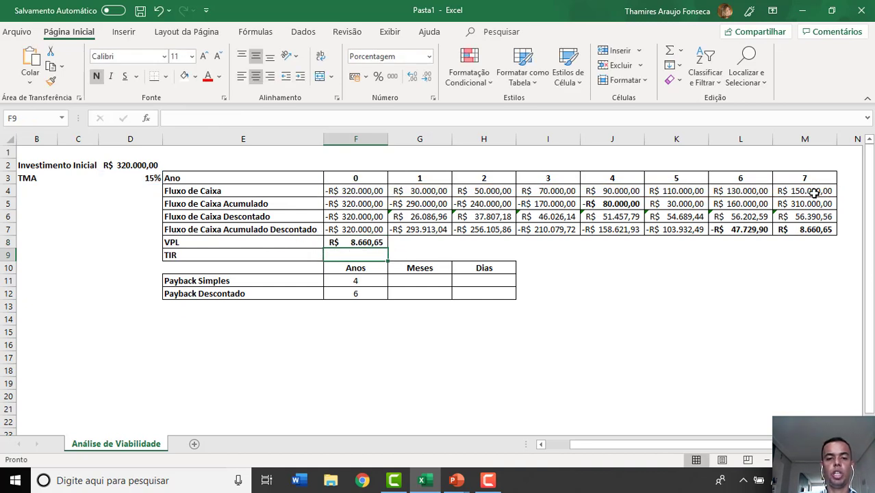
{"action": "left_click", "coordinate": [374, 243]}
{"action": "left_click", "coordinate": [812, 228]}
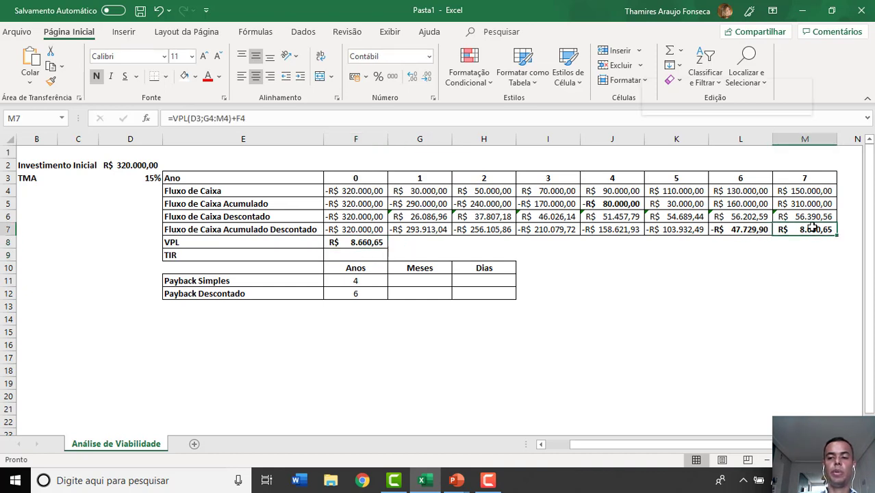
{"action": "right_click", "coordinate": [813, 228]}
{"action": "key", "text": "Escape"}
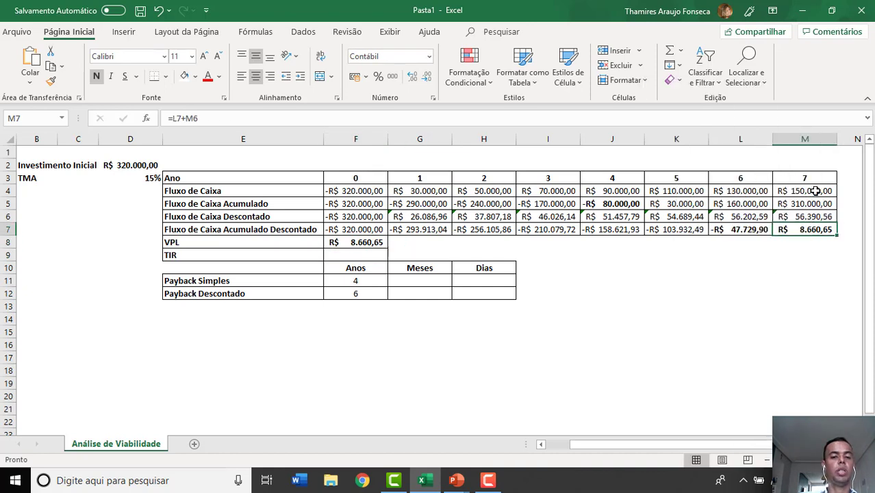
- Shorten the VPL formula's cash flow range in F8 back to year 6, giving =VPL(D3;G4:L4)+F4
{"action": "left_click", "coordinate": [369, 242]}
{"action": "left_click", "coordinate": [265, 118]}
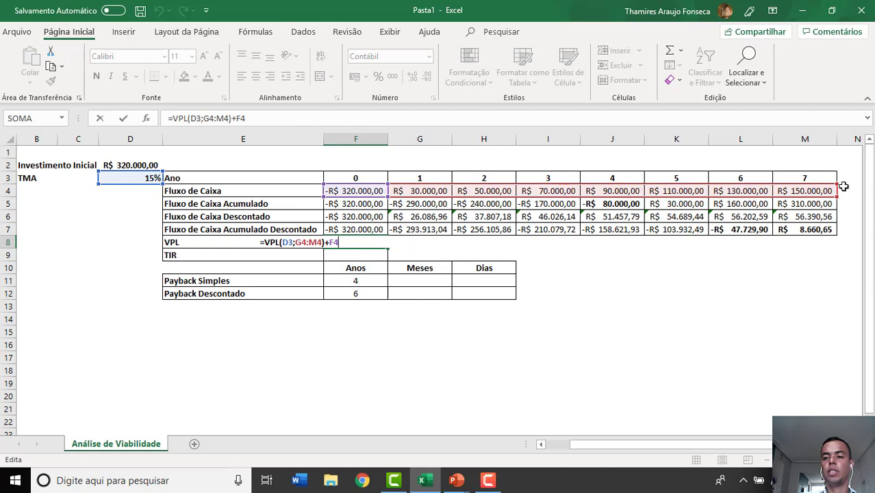
{"action": "left_click_drag", "start_coordinate": [837, 185], "coordinate": [769, 186]}
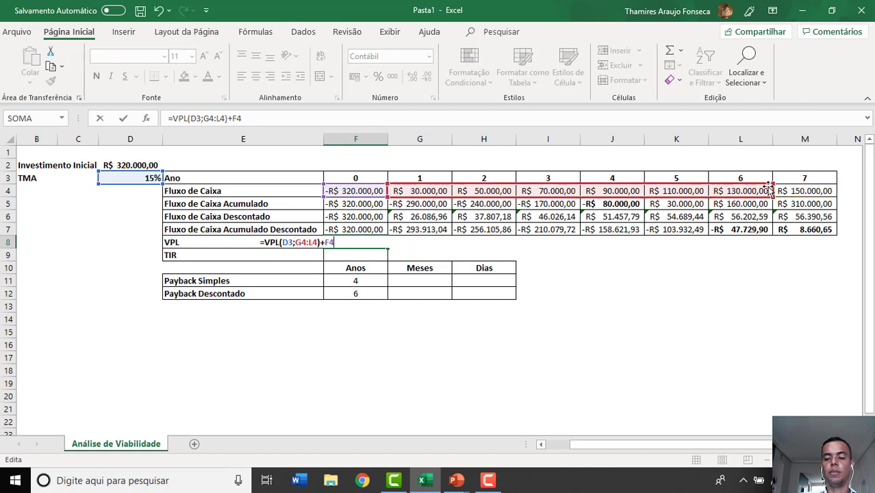
{"action": "key", "text": "Return"}
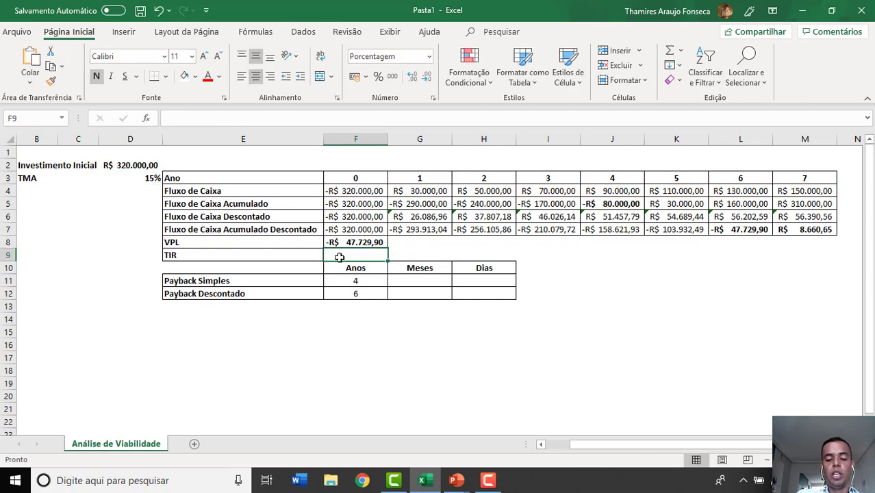
- Calculate the TIR in F9 with the TIR function over the year 0 to year 6 Fluxo de Caixa, F4:L4
{"action": "type", "text": "=TIR"}
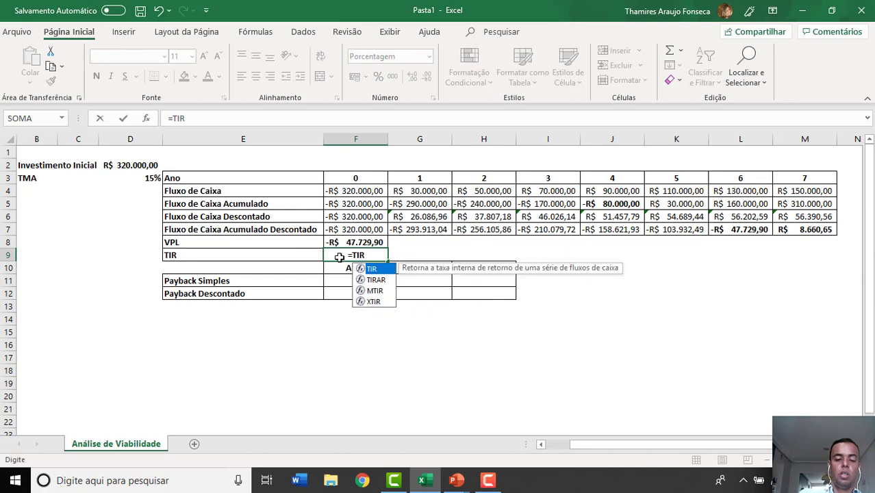
{"action": "type", "text": "("}
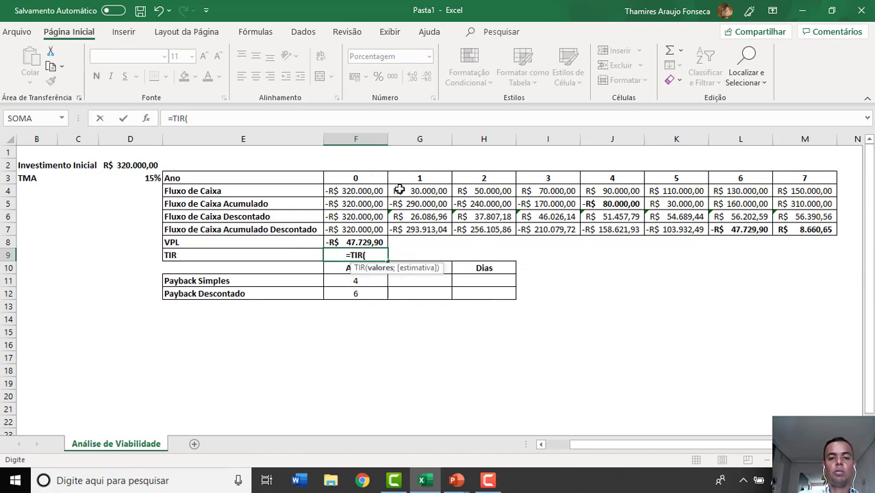
{"action": "left_click_drag", "start_coordinate": [375, 191], "coordinate": [760, 192]}
{"action": "key", "text": "Return"}
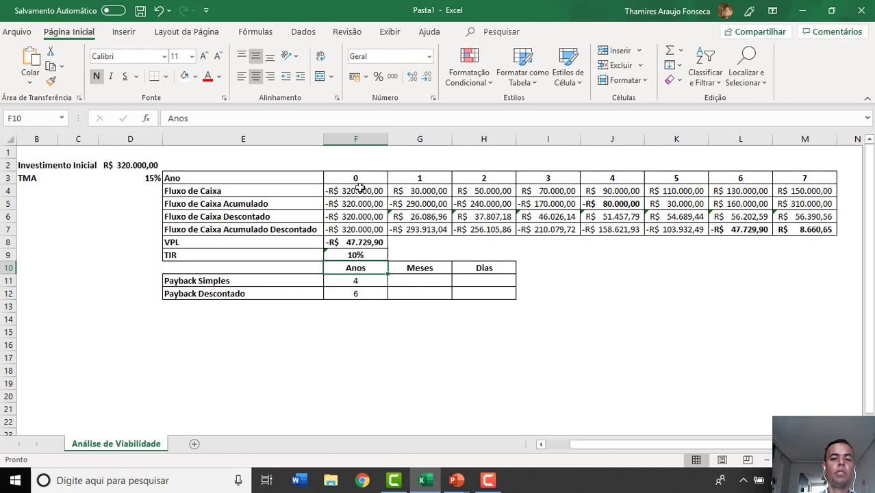
{"action": "left_click", "coordinate": [755, 189]}
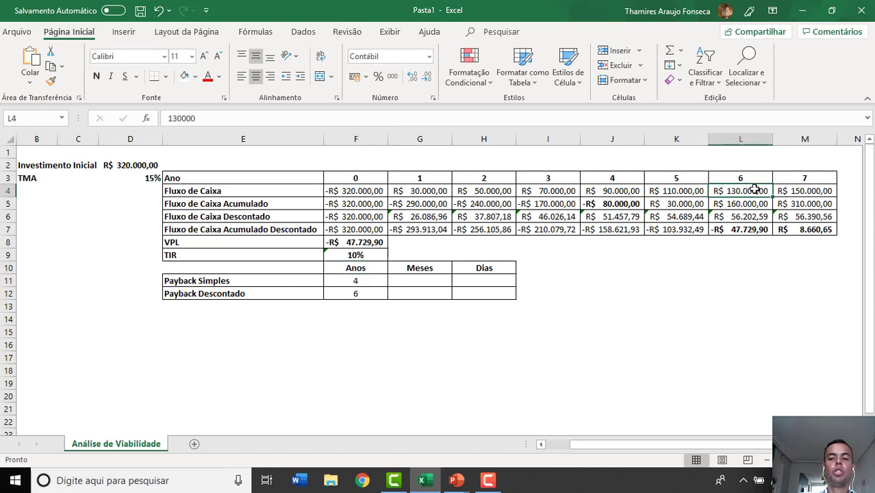
- Review the TIR formula, the discounted payback years, and the last negative balances in J5 (year 4) and L7 (year 6)
{"action": "left_click", "coordinate": [371, 254]}
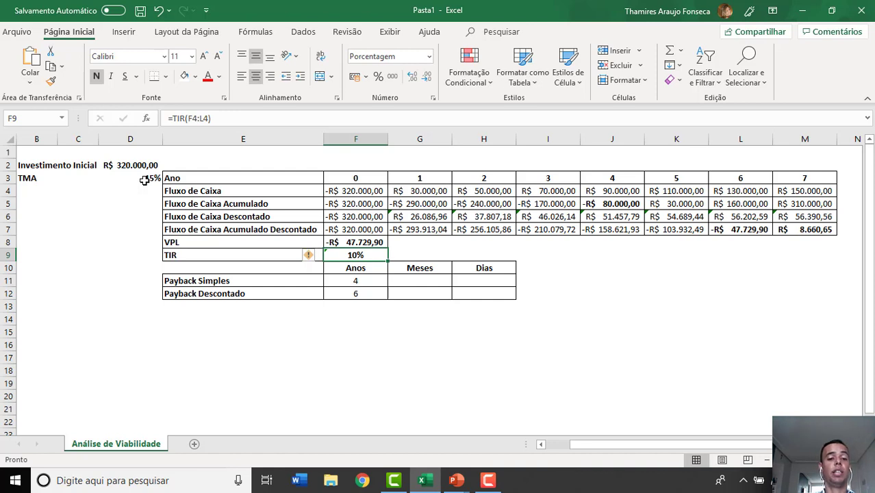
{"action": "left_click", "coordinate": [383, 295]}
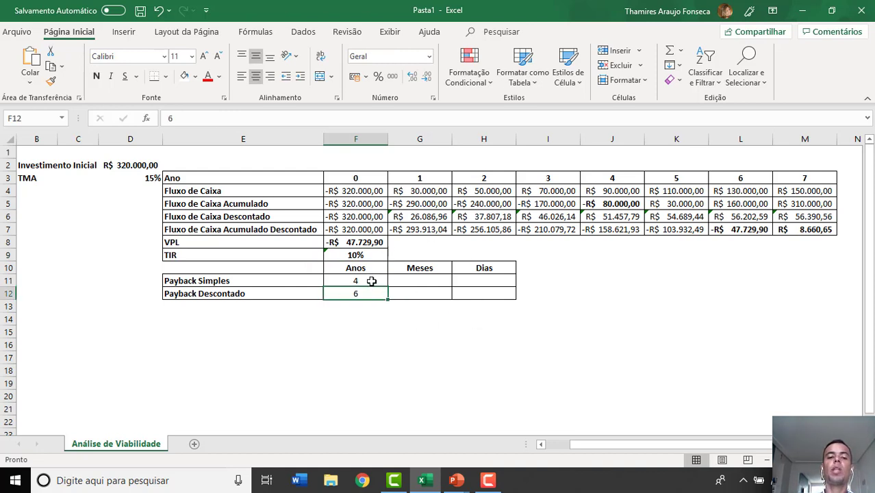
{"action": "left_click", "coordinate": [623, 140]}
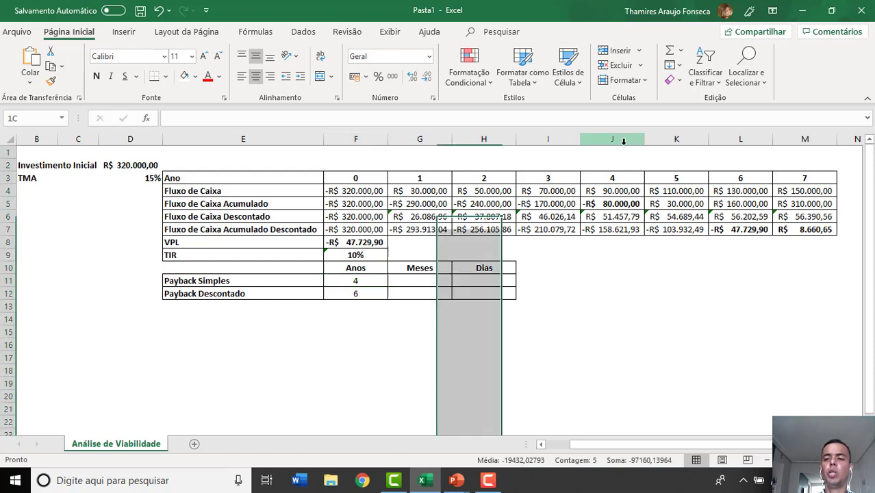
{"action": "left_click", "coordinate": [753, 140], "text": "ctrl"}
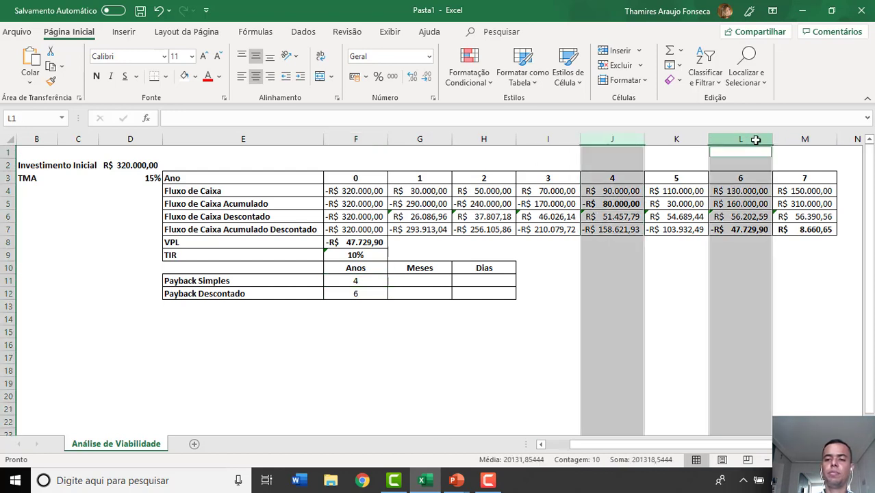
{"action": "left_click", "coordinate": [620, 199]}
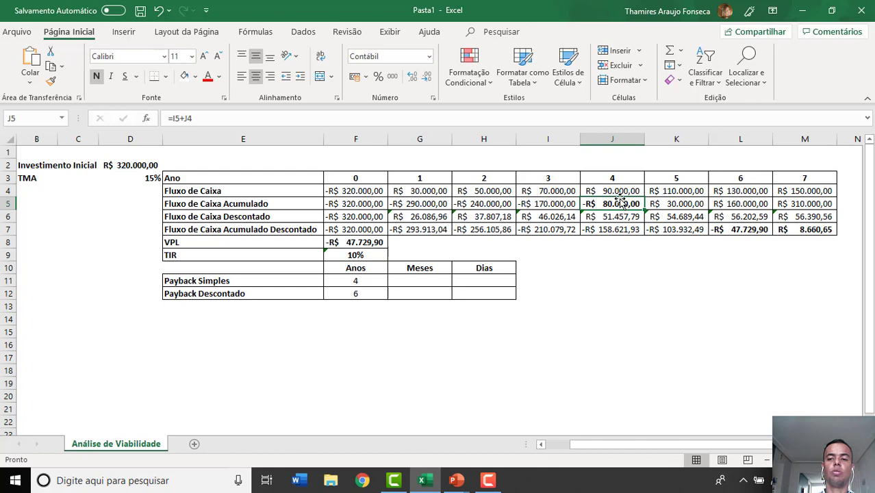
{"action": "left_click", "coordinate": [725, 226]}
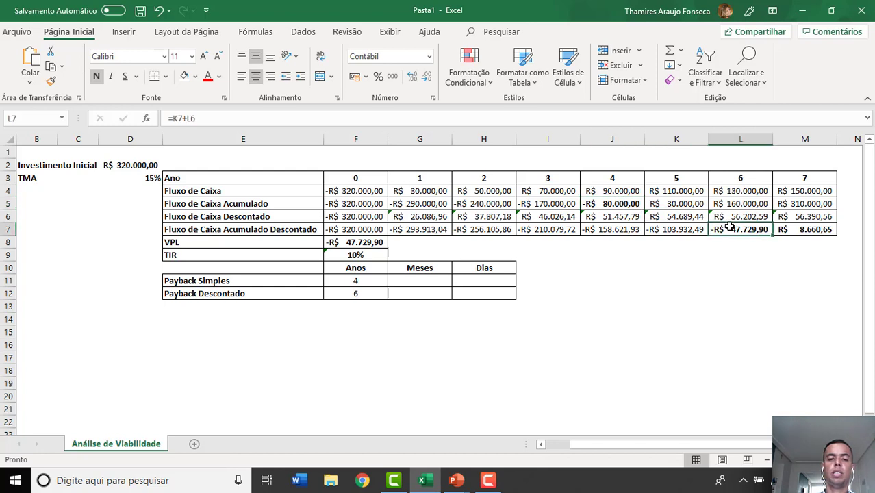
- Calculate the simple payback's year fraction in G11 with =J5/K4, dividing year 4's accumulated cash flow by year 5's cash flow
{"action": "left_click", "coordinate": [404, 279]}
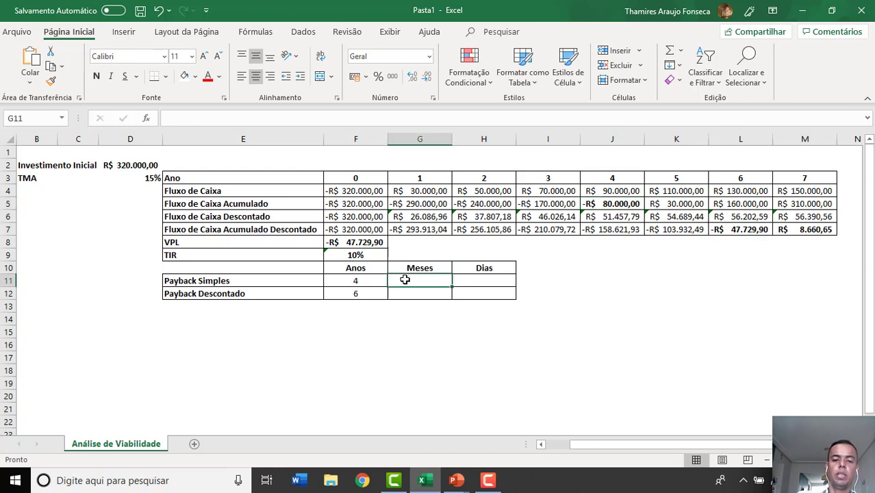
{"action": "type", "text": "="}
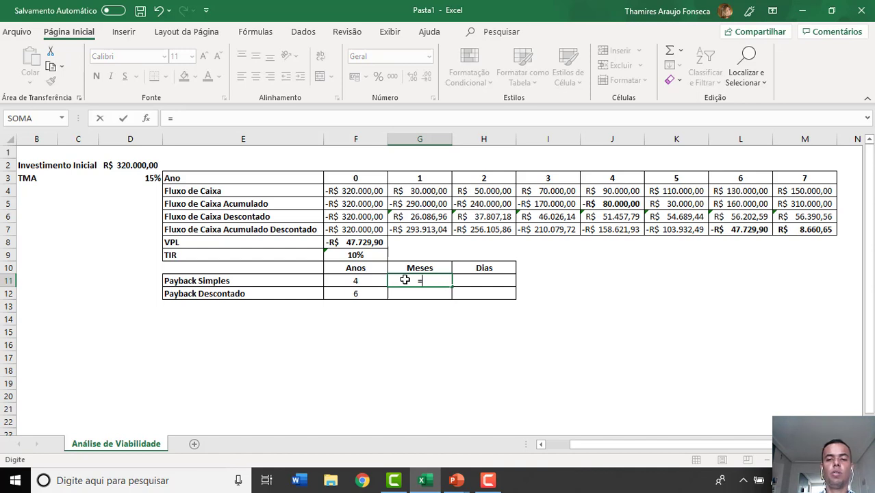
{"action": "left_click", "coordinate": [618, 203]}
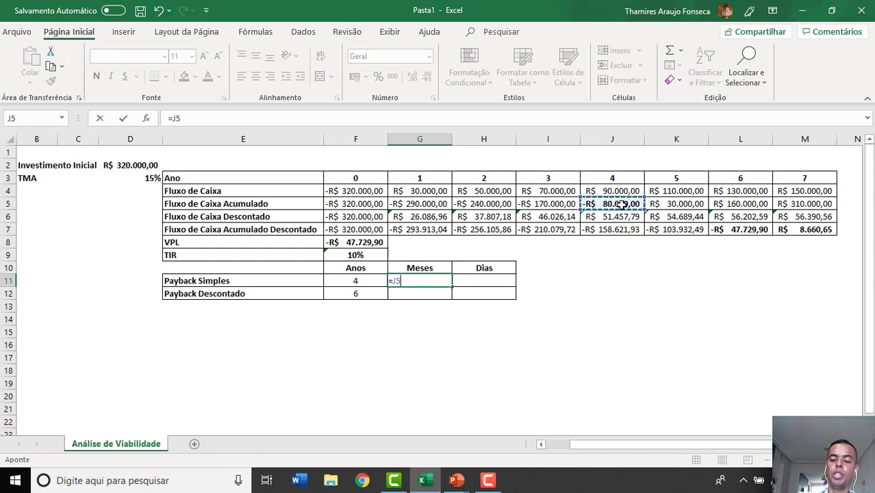
{"action": "type", "text": "/"}
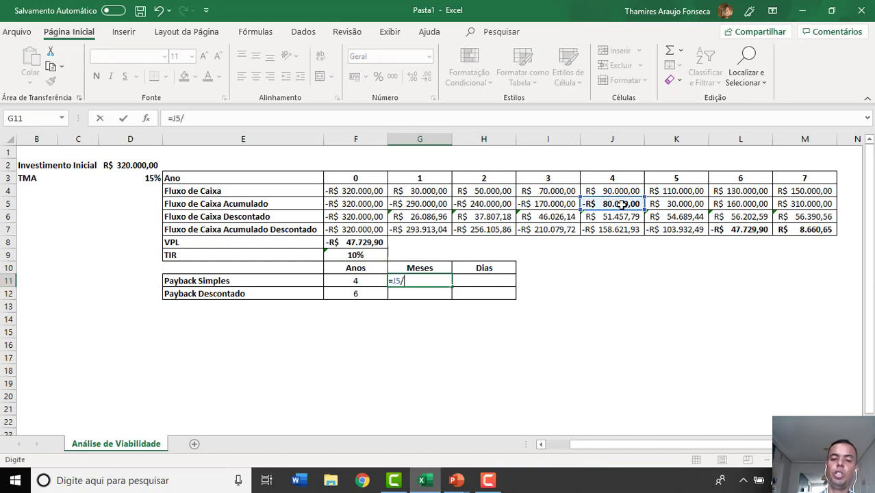
{"action": "left_click", "coordinate": [666, 193]}
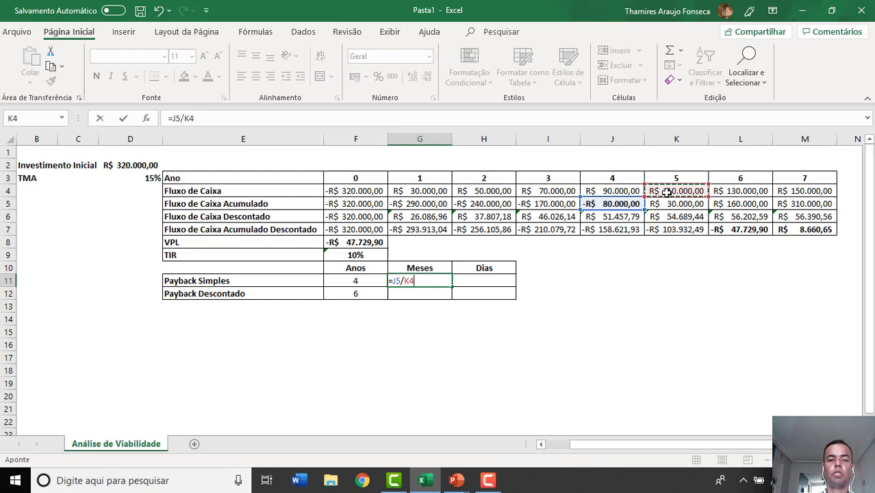
{"action": "key", "text": "Return"}
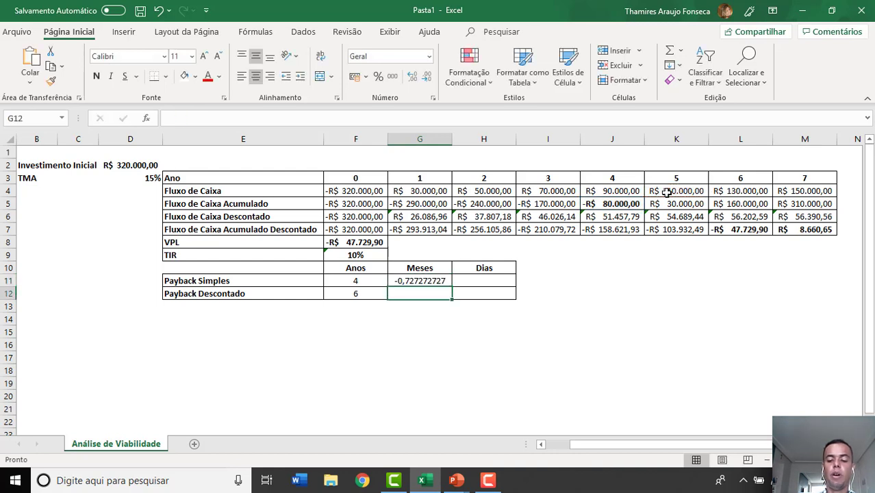
- Convert the simple payback fraction in G11 to months with =(J5/K4)*12, and replace it with the whole value 8
{"action": "key", "text": "Up"}
{"action": "left_click", "coordinate": [174, 120]}
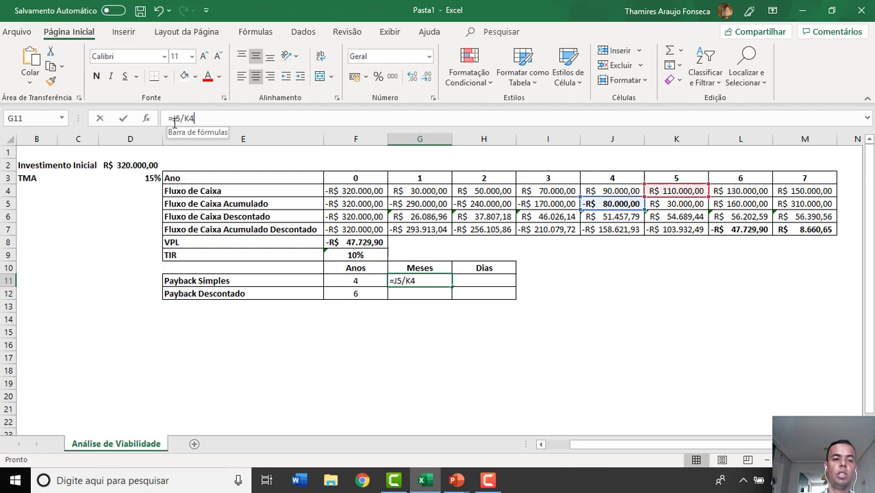
{"action": "type", "text": "(J5/K4"}
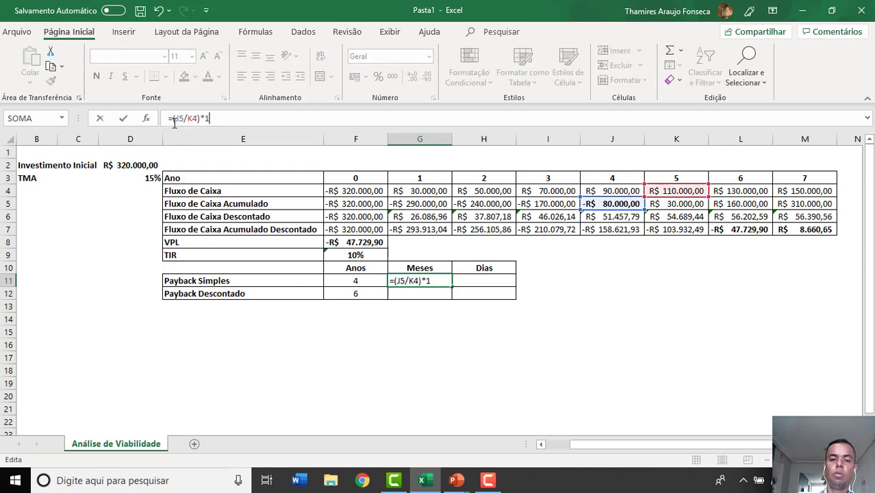
{"action": "type", "text": ")*12"}
{"action": "key", "text": "Return"}
{"action": "key", "text": "Up"}
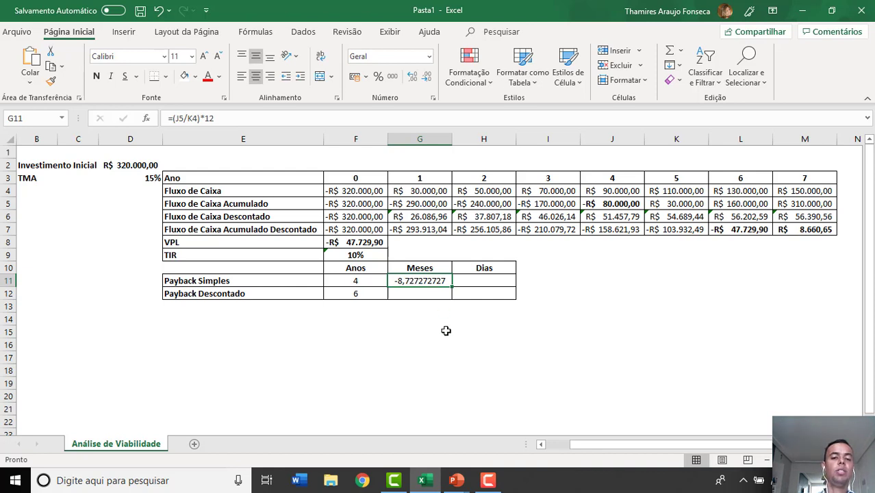
{"action": "type", "text": "8"}
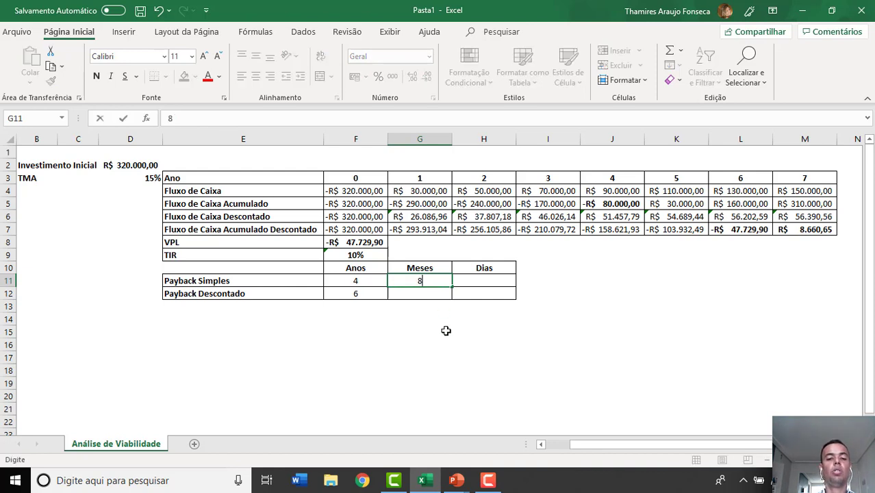
{"action": "key", "text": "Tab"}
- Calculate the simple payback's days in H11 with =0,72*30, and replace the formula with the whole value 21
{"action": "type", "text": "0,"}
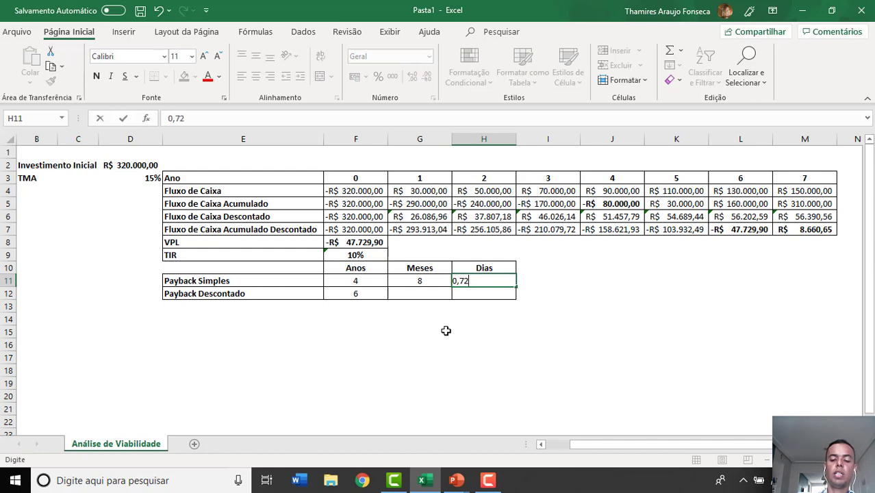
{"action": "left_click", "coordinate": [166, 118]}
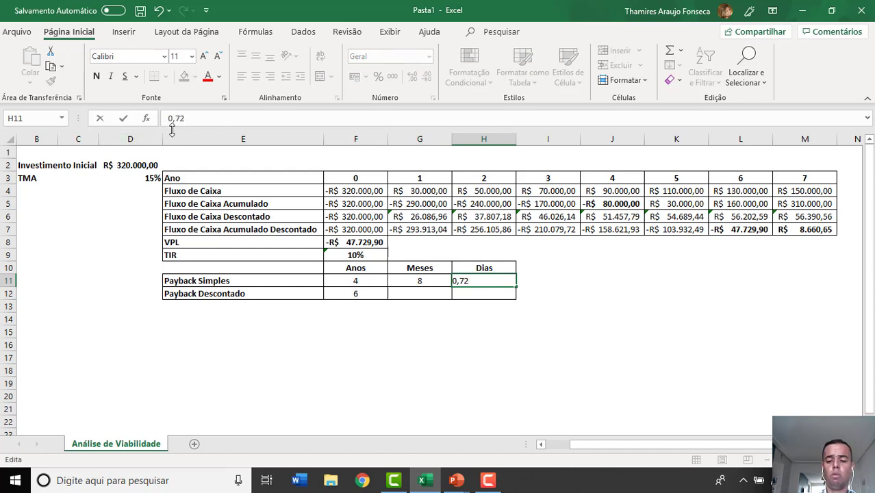
{"action": "type", "text": "="}
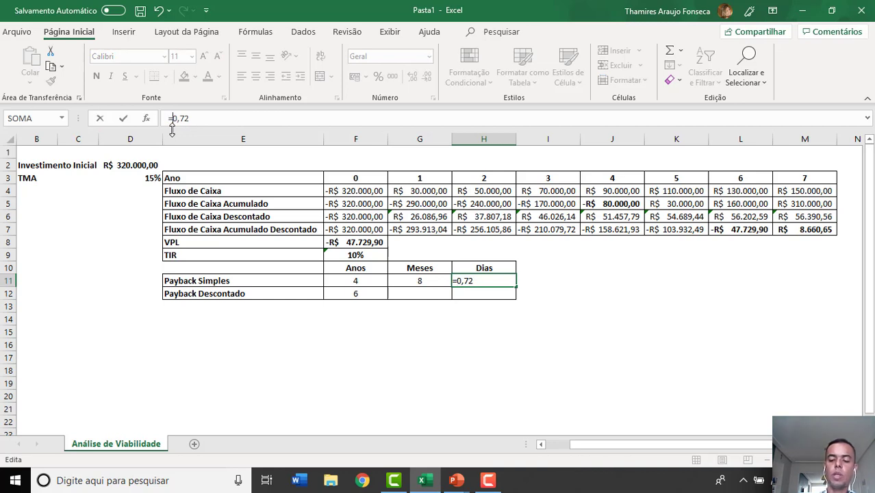
{"action": "key", "text": "Right"}
{"action": "key", "text": "Right"}
{"action": "key", "text": "Right"}
{"action": "key", "text": "Right"}
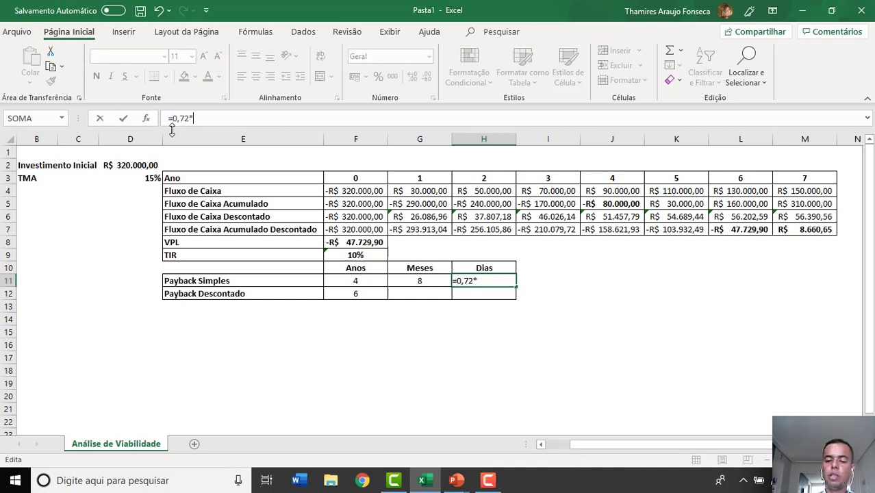
{"action": "key", "text": "Return"}
{"action": "key", "text": "Up"}
{"action": "key", "text": "Right"}
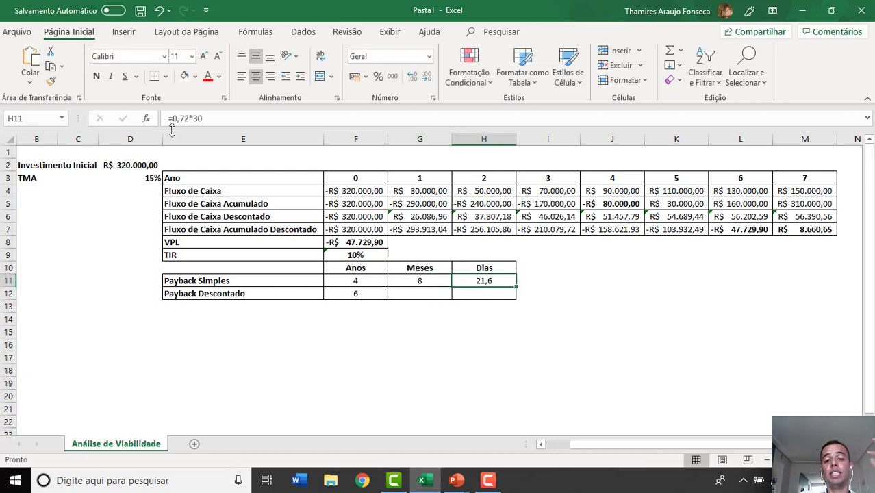
{"action": "type", "text": "21"}
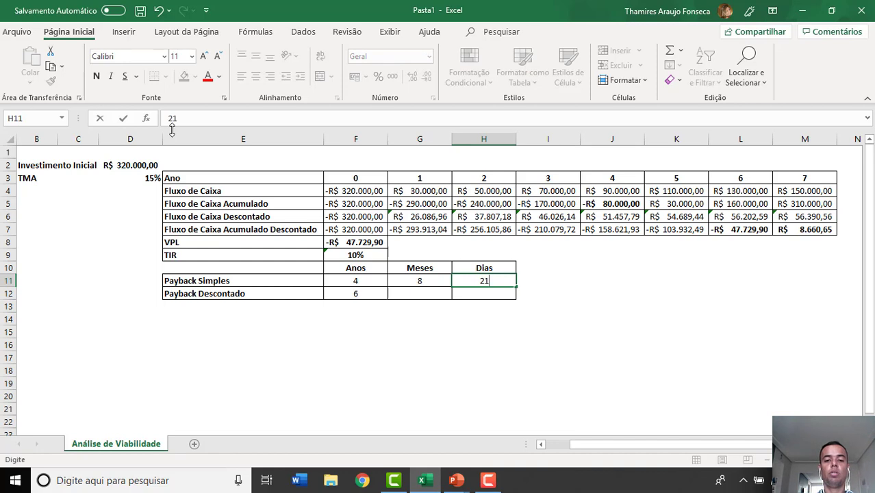
{"action": "key", "text": "Return"}
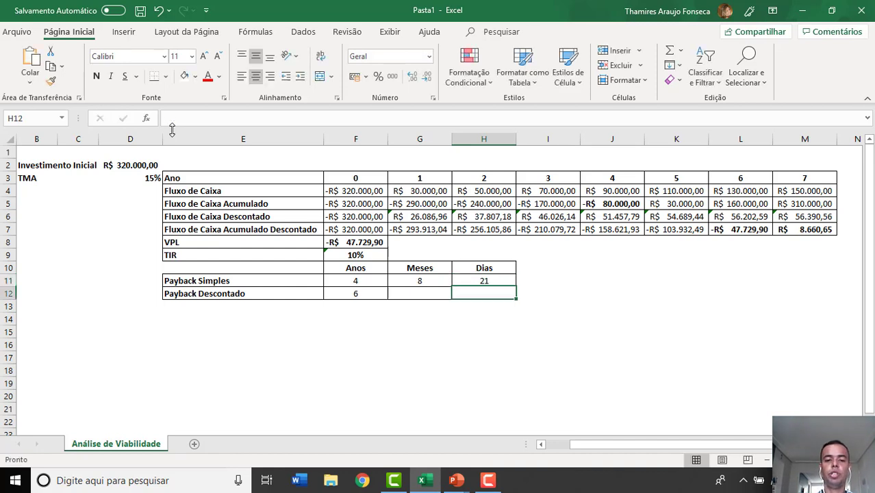
- Calculate the discounted payback's year fraction in G12 with =L7/M6, from year 6's accumulated discounted value and year 7's discounted cash flow
{"action": "key", "text": "Left"}
{"action": "key", "text": "Left"}
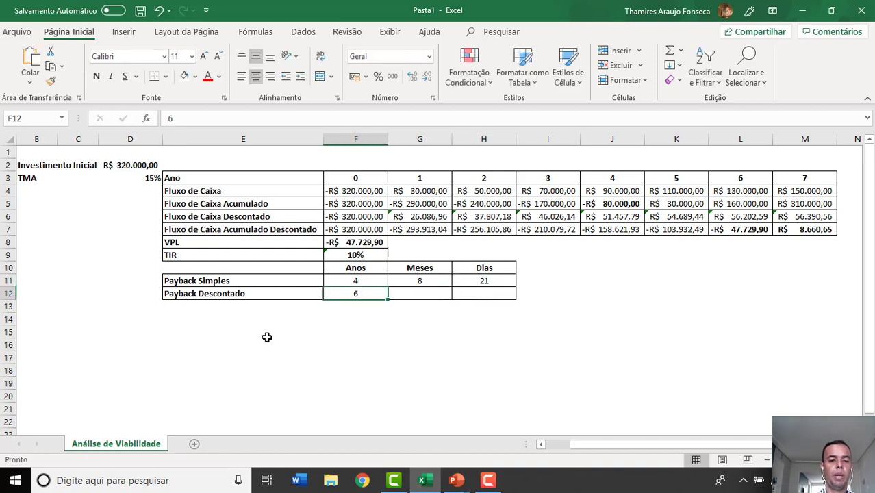
{"action": "left_click", "coordinate": [759, 133]}
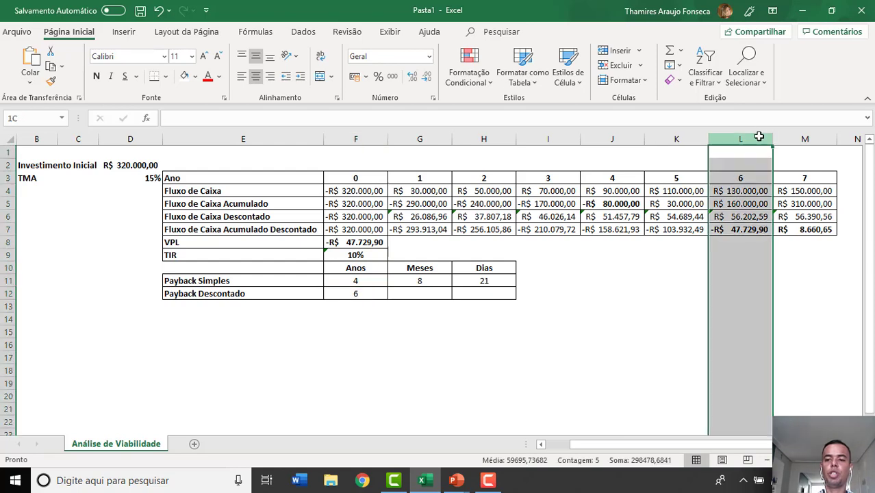
{"action": "left_click", "coordinate": [440, 296]}
{"action": "type", "text": "="}
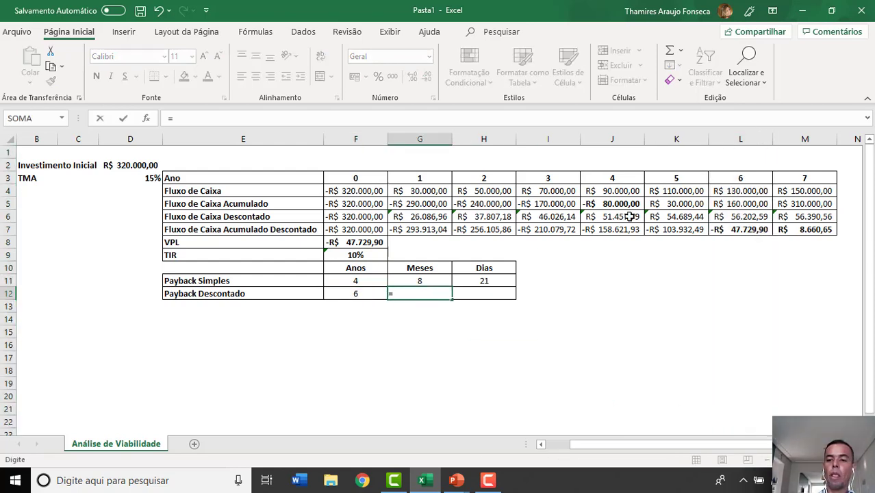
{"action": "left_click", "coordinate": [718, 229]}
{"action": "type", "text": "/"}
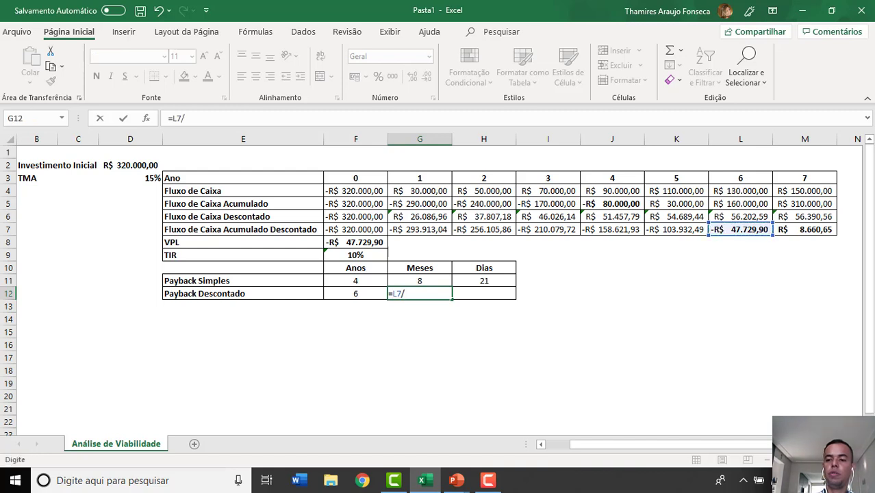
{"action": "left_click", "coordinate": [813, 218]}
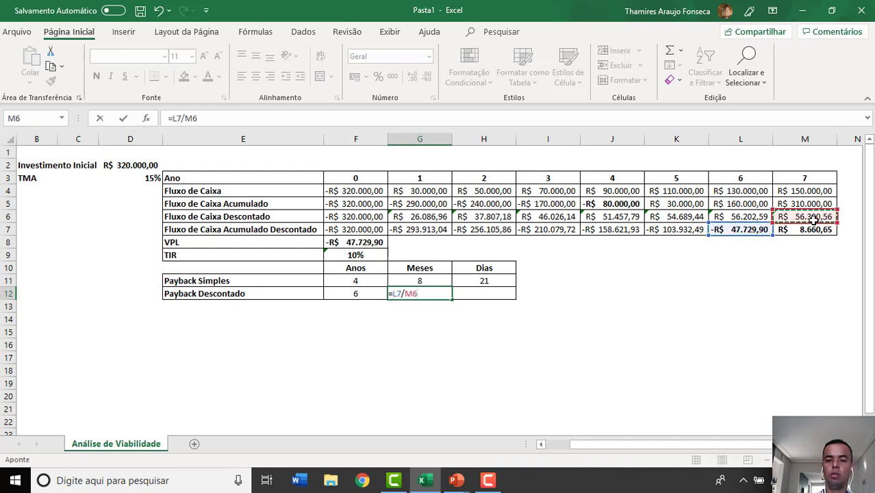
{"action": "key", "text": "Return"}
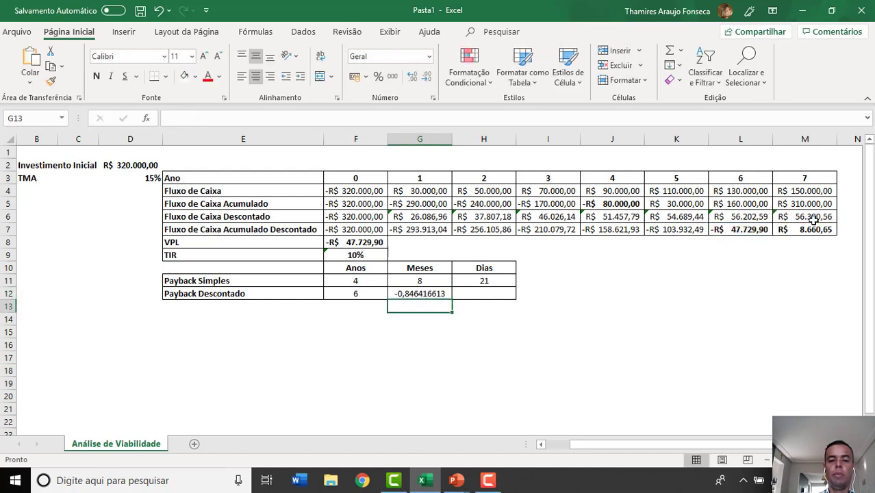
- Convert the discounted payback fraction in G12 to months with =(L7/M6)*12, and replace it with the whole value 10
{"action": "key", "text": "Up"}
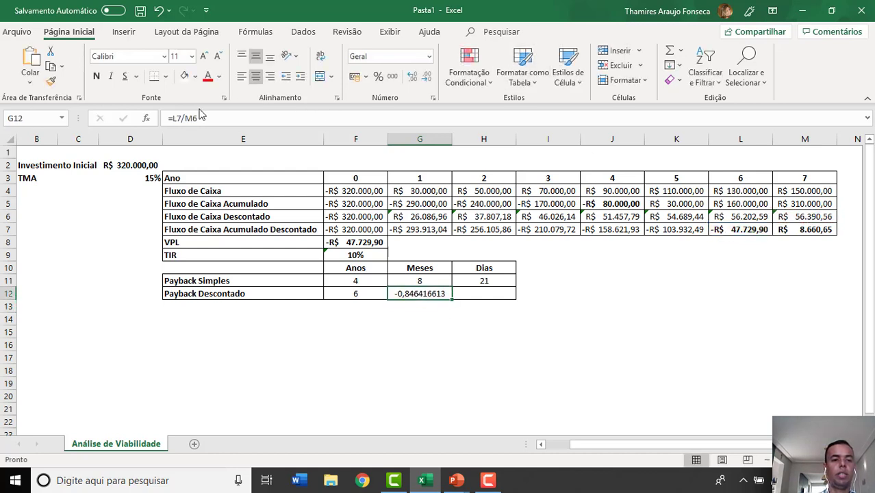
{"action": "left_click", "coordinate": [173, 119]}
{"action": "type", "text": "("}
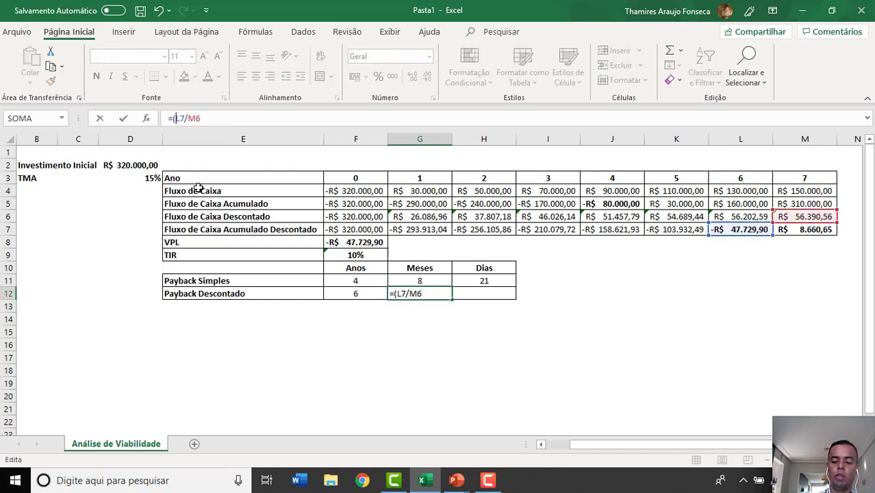
{"action": "type", "text": ")*12"}
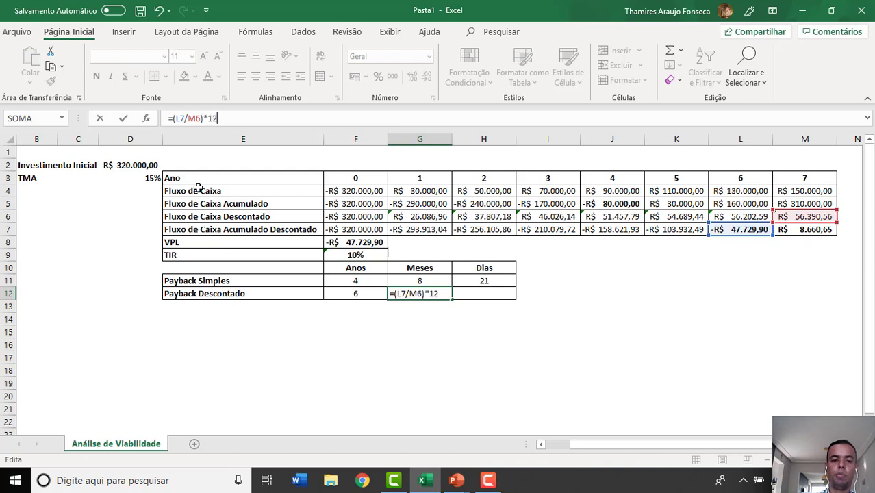
{"action": "key", "text": "Tab"}
{"action": "key", "text": "Left"}
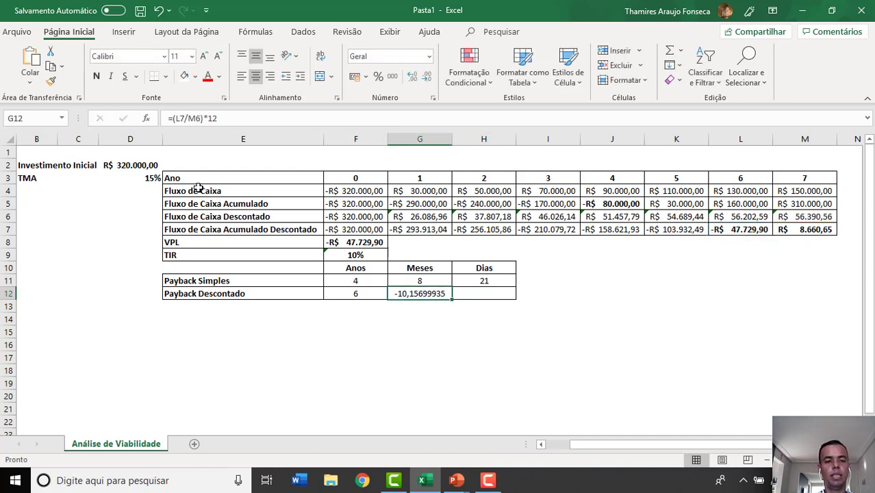
{"action": "type", "text": "10"}
{"action": "key", "text": "Tab"}
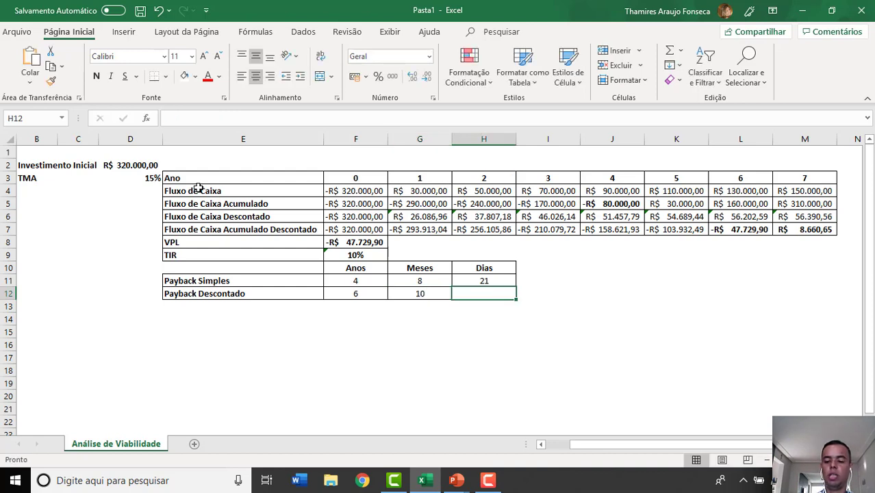
- Calculate the discounted payback's days in H12 with =0,15*30, and replace the formula with the whole value 4
{"action": "type", "text": "=0,15*30"}
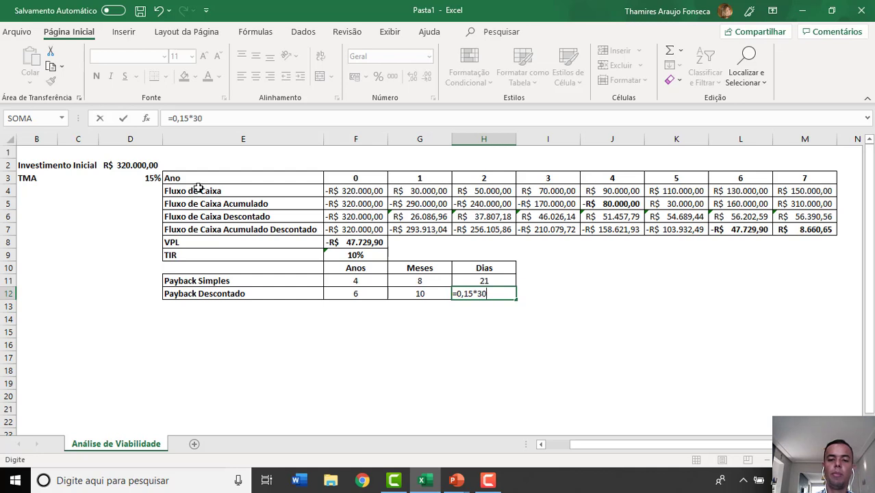
{"action": "key", "text": "Left"}
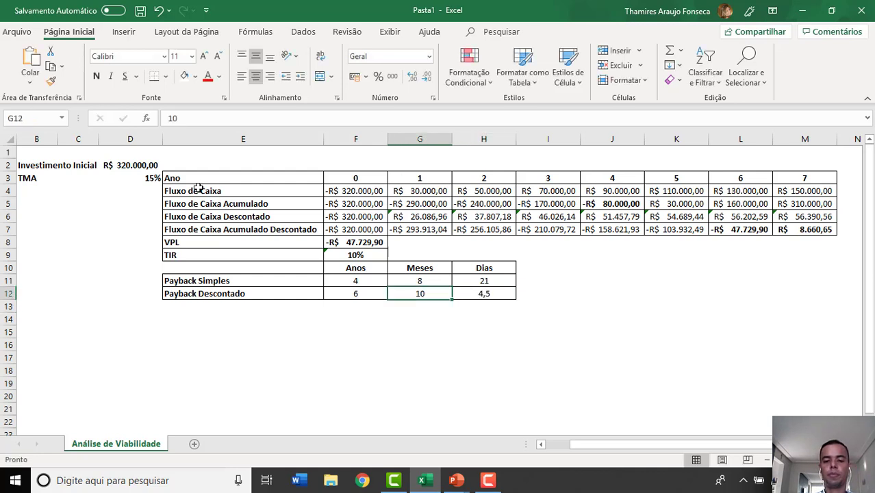
{"action": "key", "text": "Right"}
{"action": "type", "text": "4"}
{"action": "key", "text": "Return"}
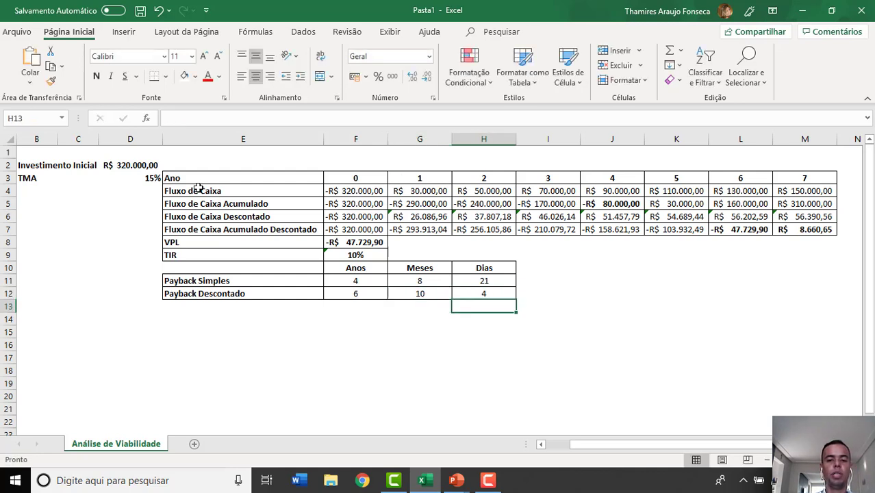
- Review the completed Payback Simples and Payback Descontado rows across years, months and days
{"action": "left_click", "coordinate": [284, 281]}
{"action": "left_click_drag", "start_coordinate": [285, 281], "coordinate": [470, 268]}
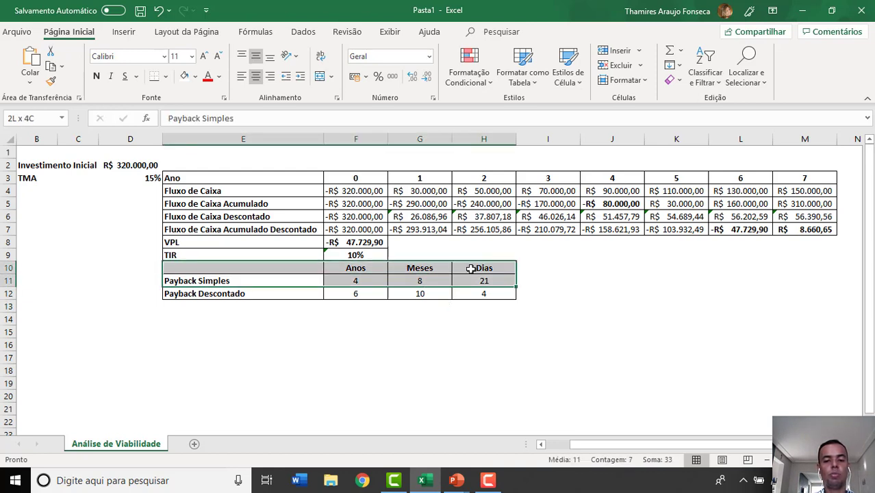
{"action": "left_click_drag", "start_coordinate": [286, 290], "coordinate": [476, 268]}
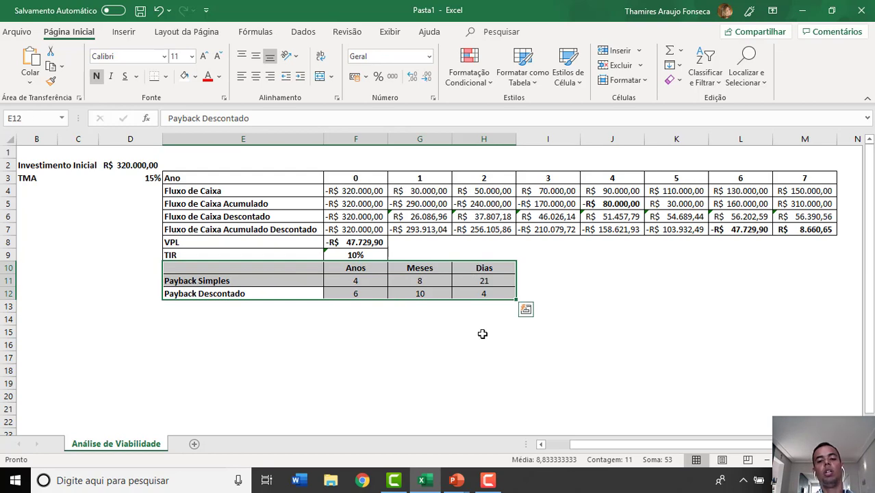